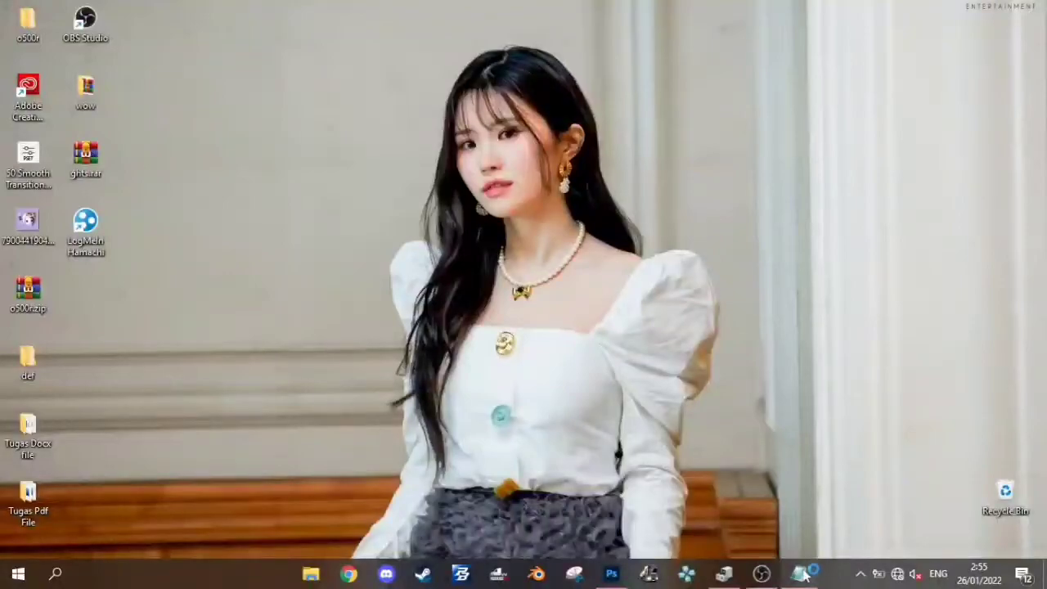
Step: Write a greeting and livery-to-DDS tutorial intro in Notepad, ending 'okee langsung aja kita cuss'
type("Hal")
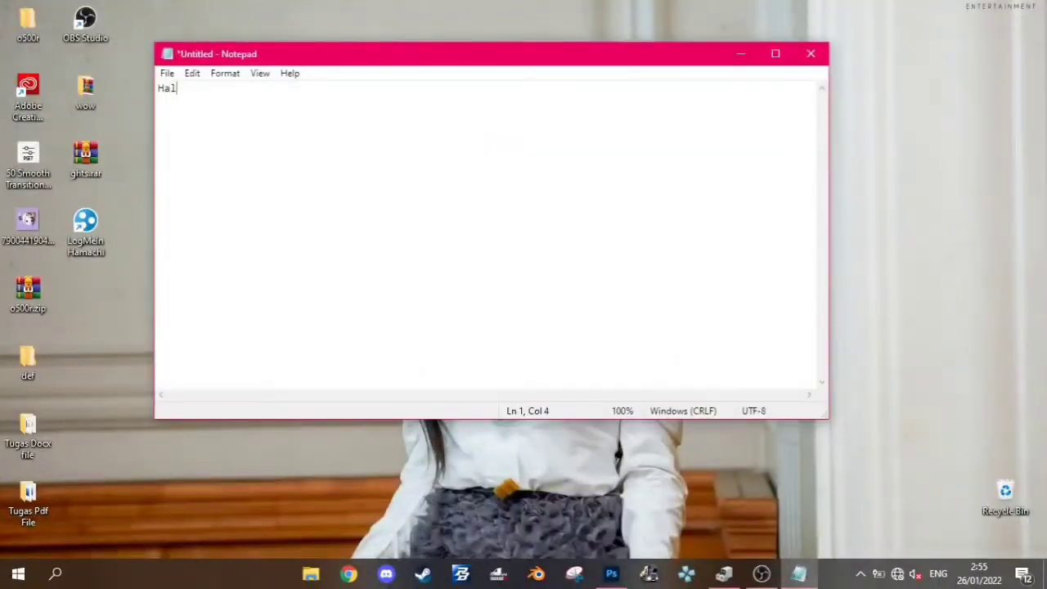
type("o gaisss wel")
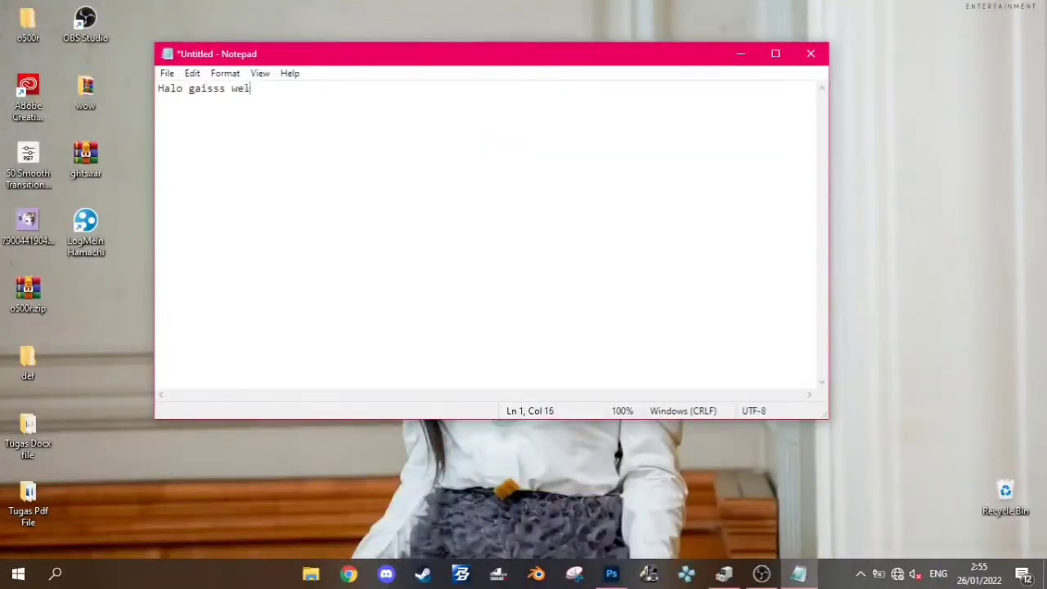
type(" channel:D")
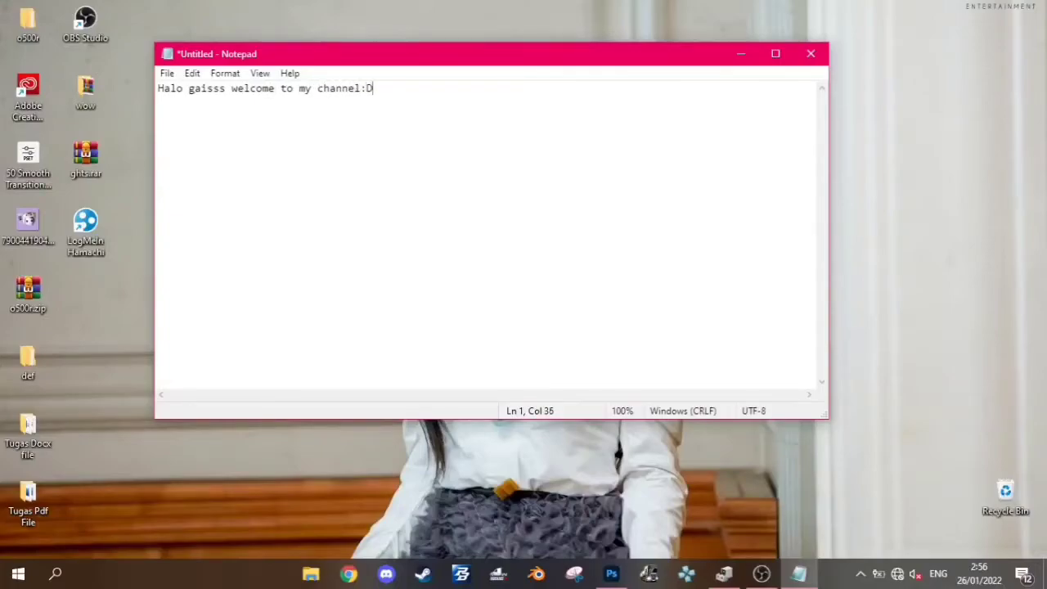
type("kali i")
type("ni saya akan ")
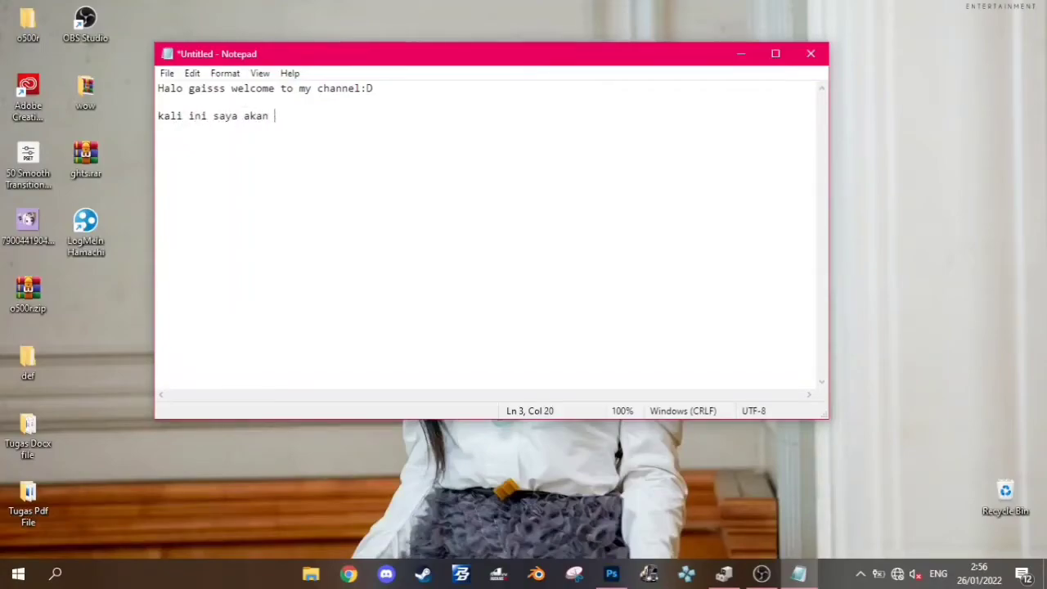
type("memberikan se")
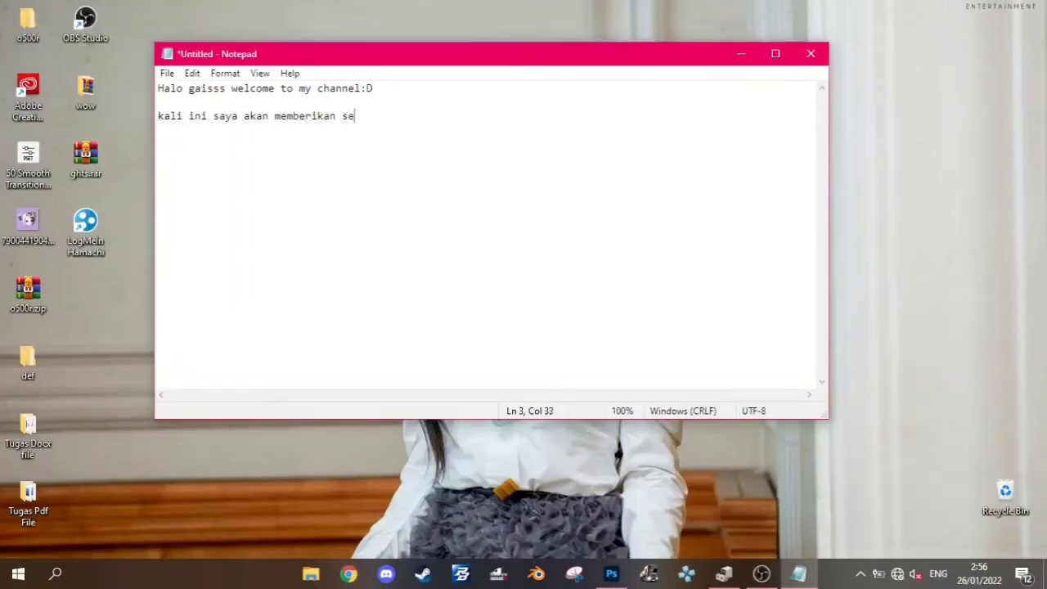
type("dikittutoria")
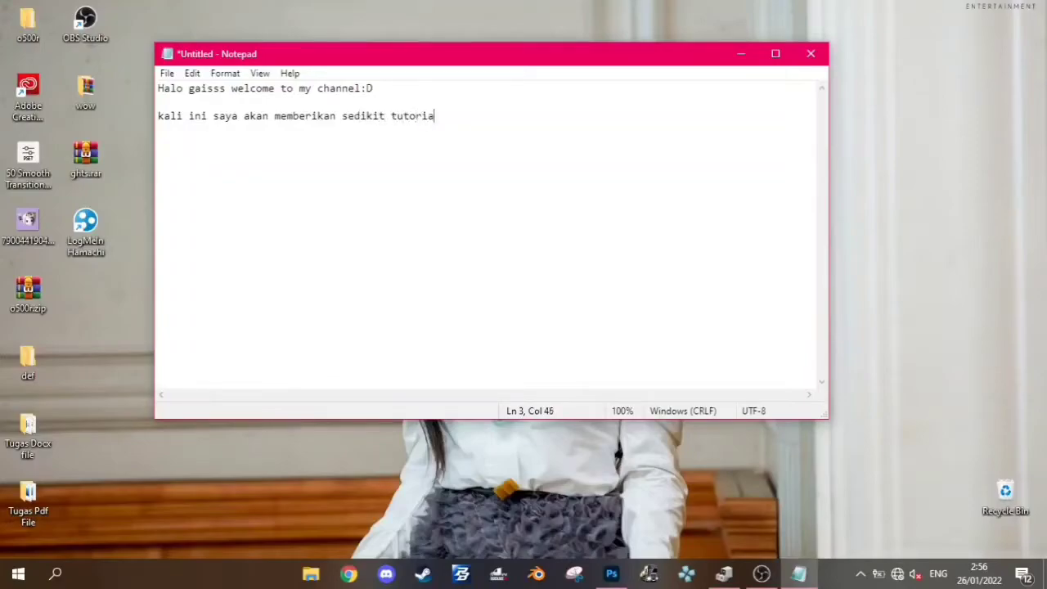
type("l cara mengonver")
type("t ")
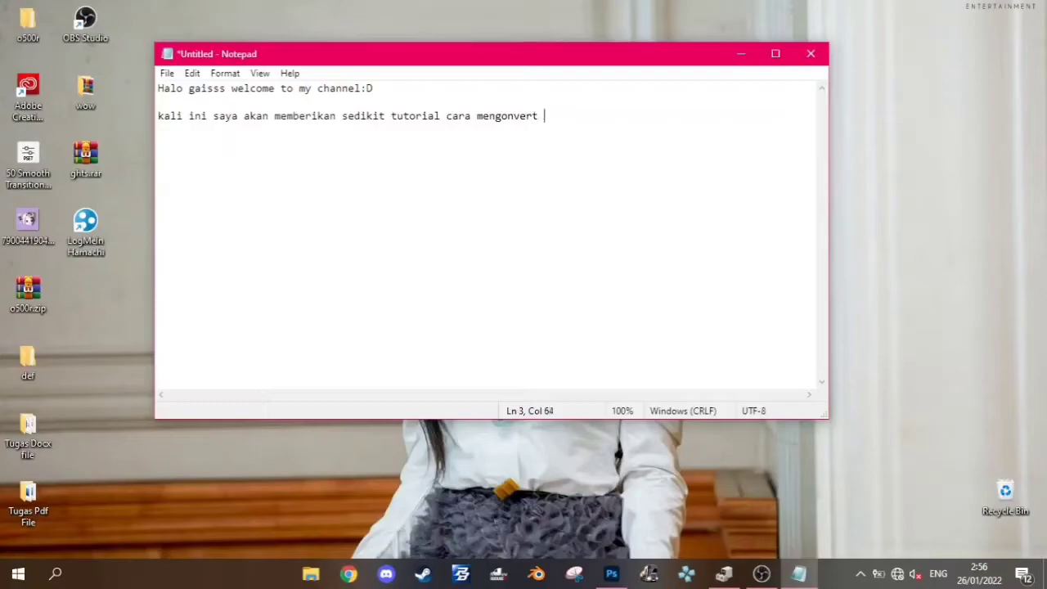
type("livery ke dds me")
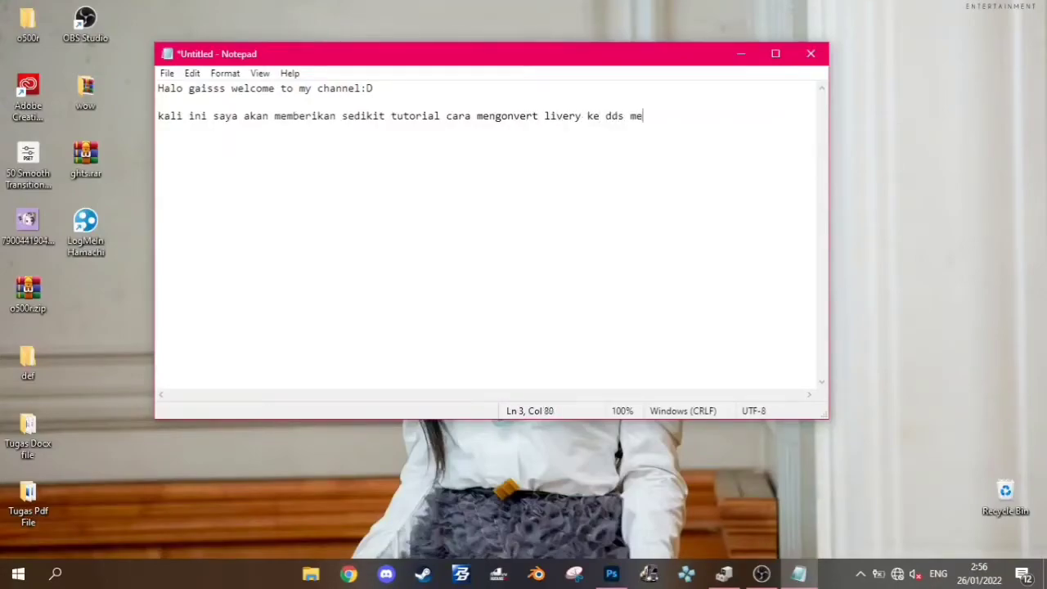
type("nggunakan photoshop:D")
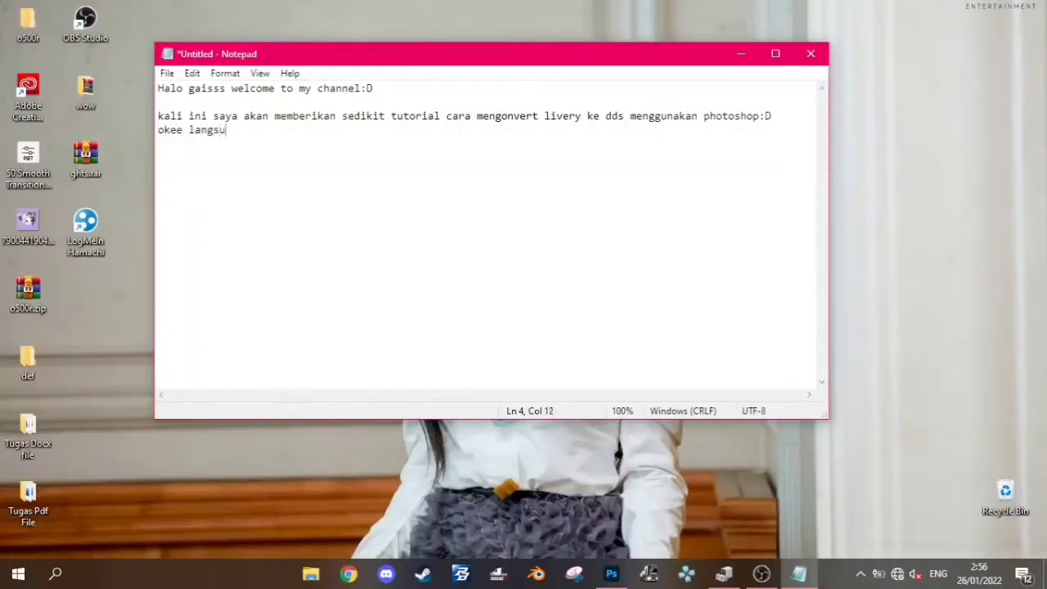
type("aja kita cuss")
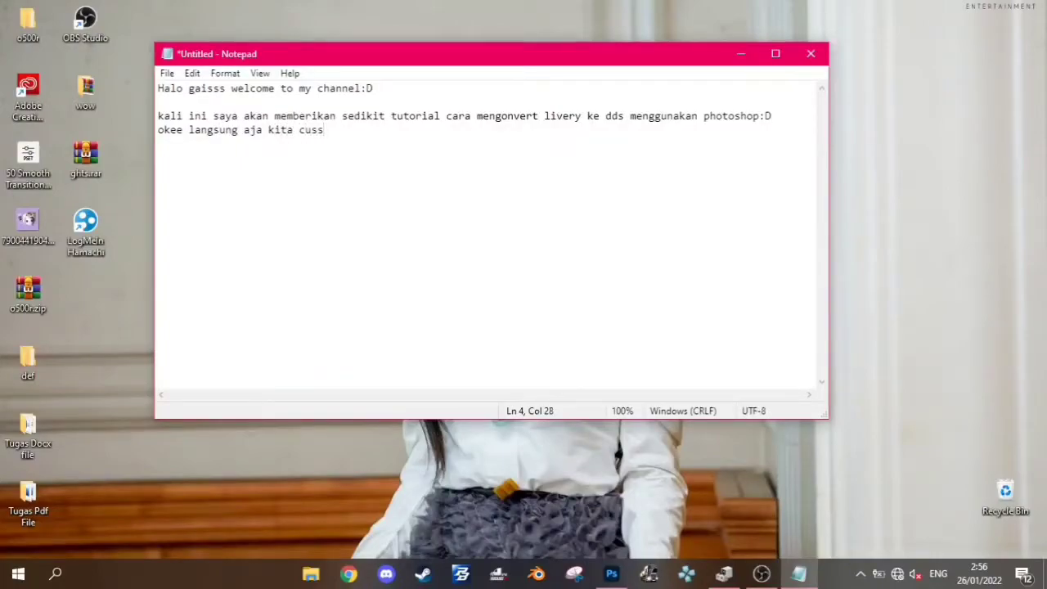
type(", buka liverynya")
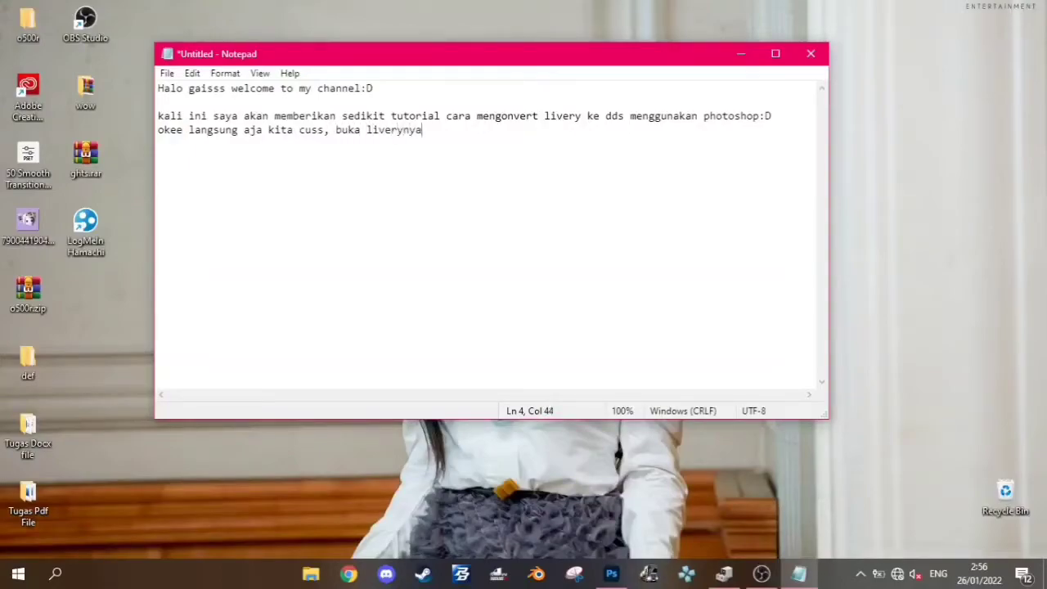
Step: Open gunung harta 079.psd from Photoshop's recent files
left_click(740, 54)
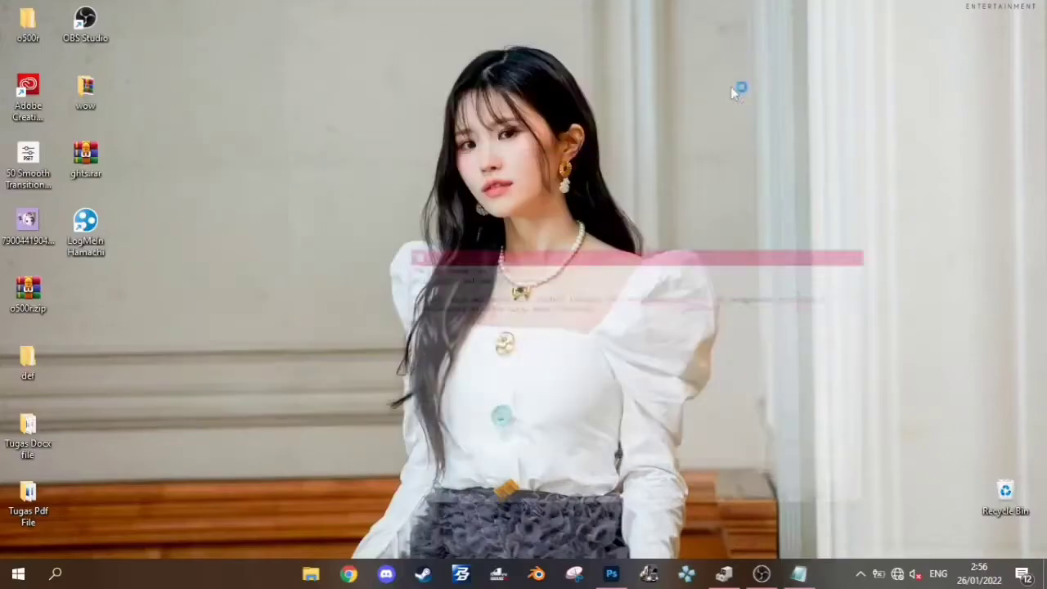
left_click(612, 577)
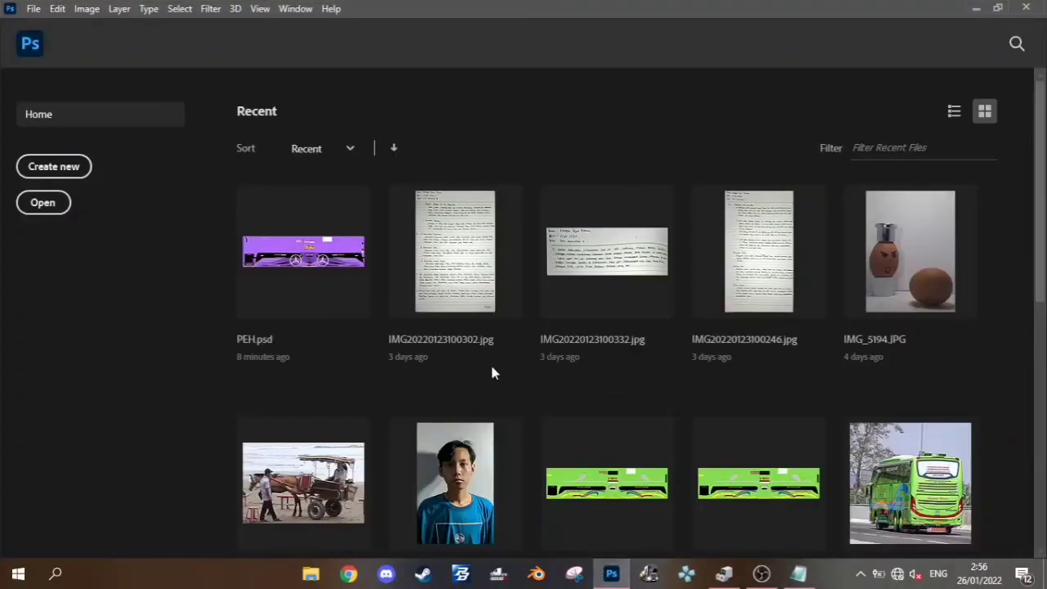
scroll(577, 222, "down", 1)
scroll(578, 223, "down", 2)
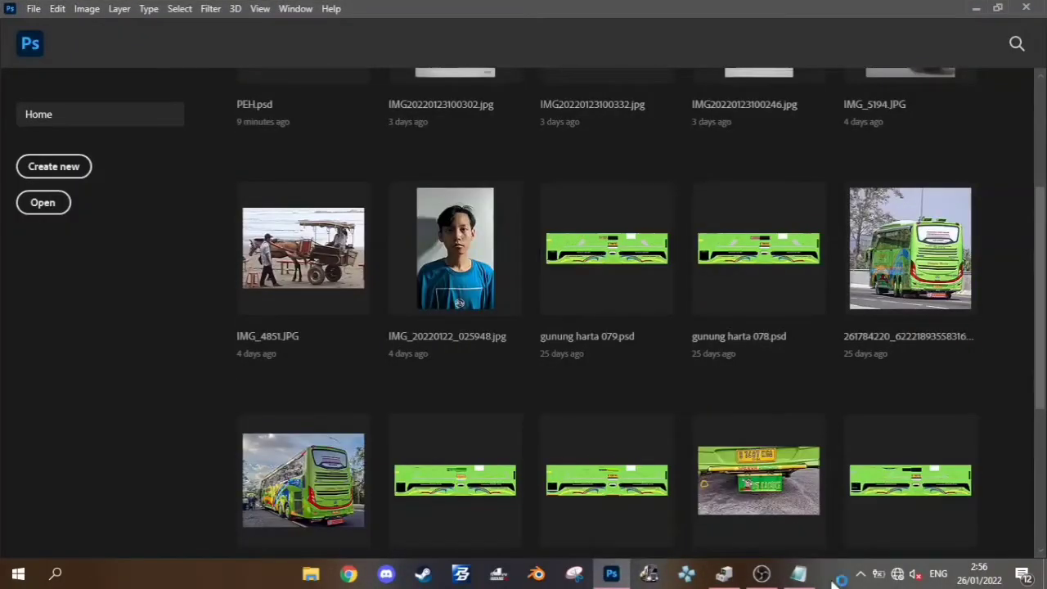
left_click(799, 575)
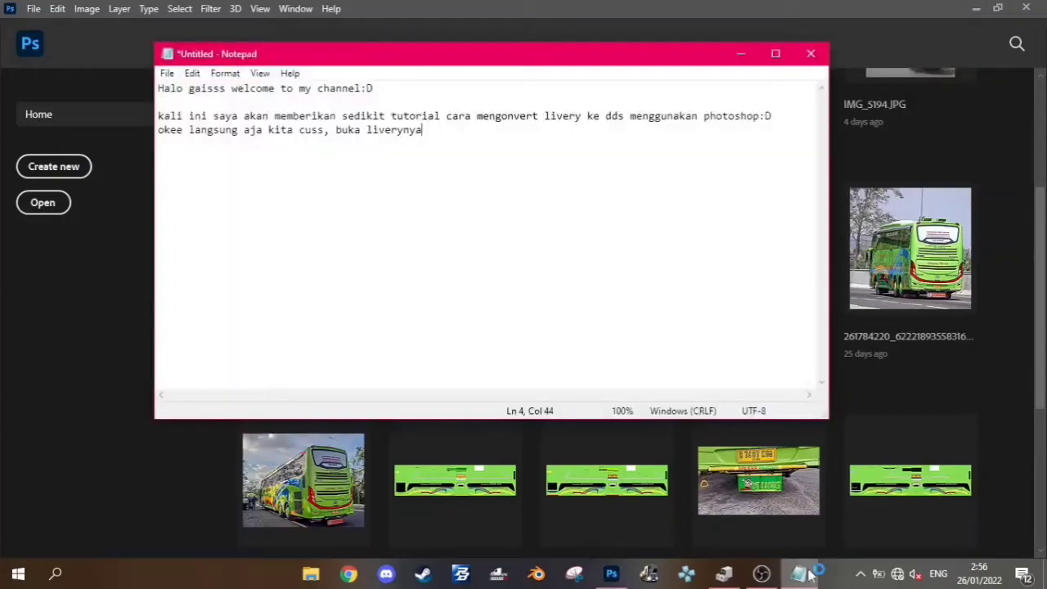
left_click(740, 53)
scroll(949, 490, "down", 1)
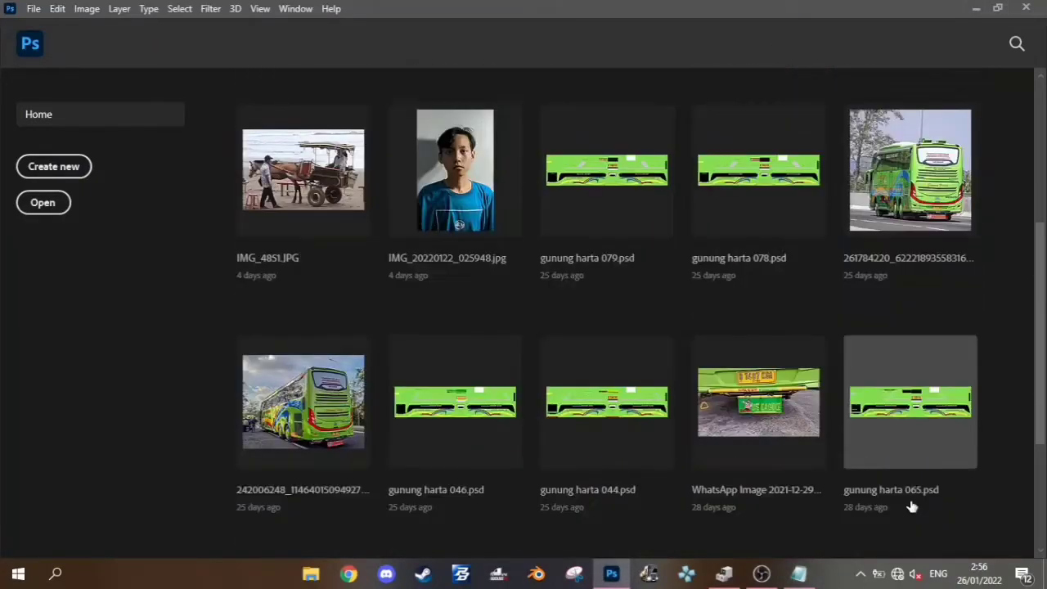
scroll(933, 523, "up", 1)
scroll(633, 248, "up", 2)
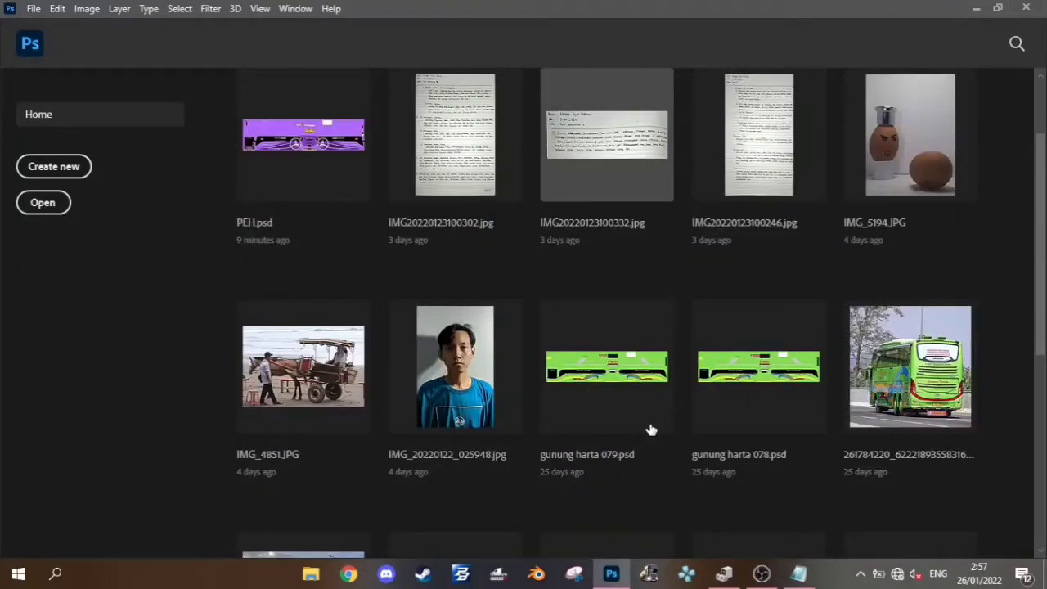
left_click(635, 360)
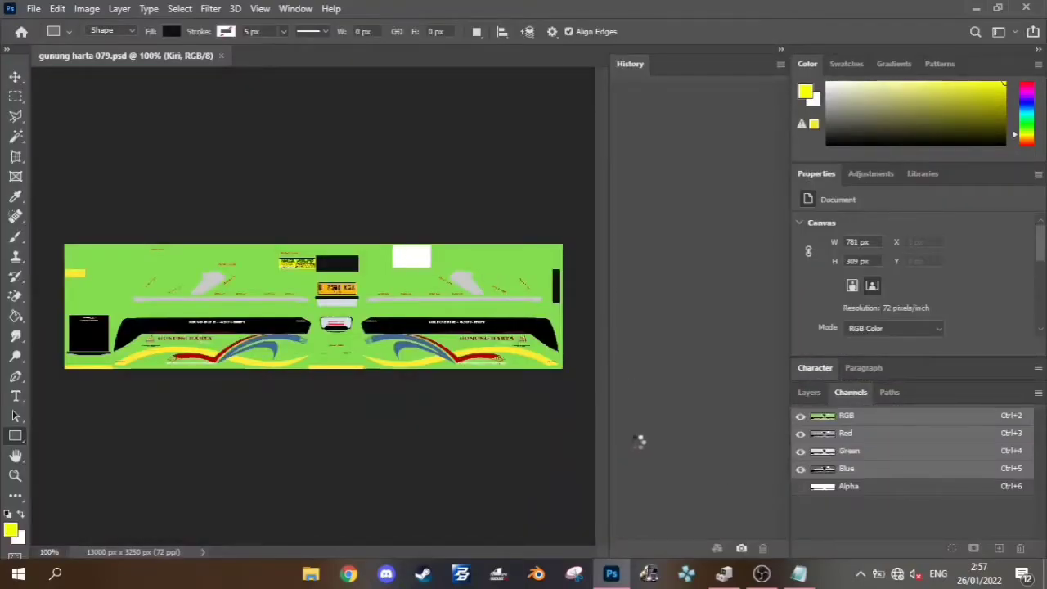
Step: Show the Layers panel with the GHTS group expanded to its Acc, Depan, Belakang, Kanan, Kiri folders
left_click(808, 393)
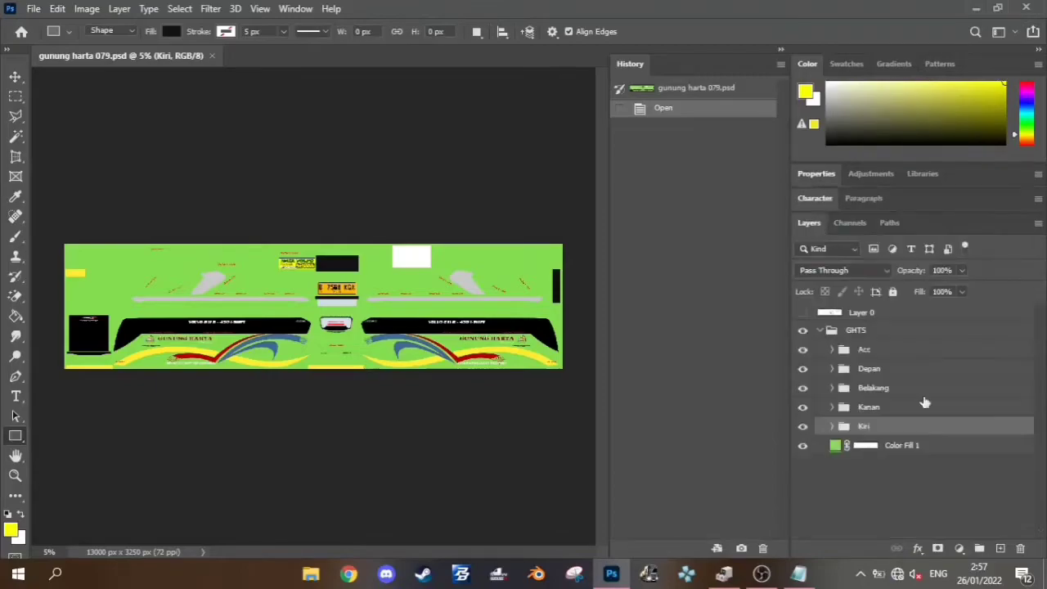
double_click(819, 173)
left_click(823, 333)
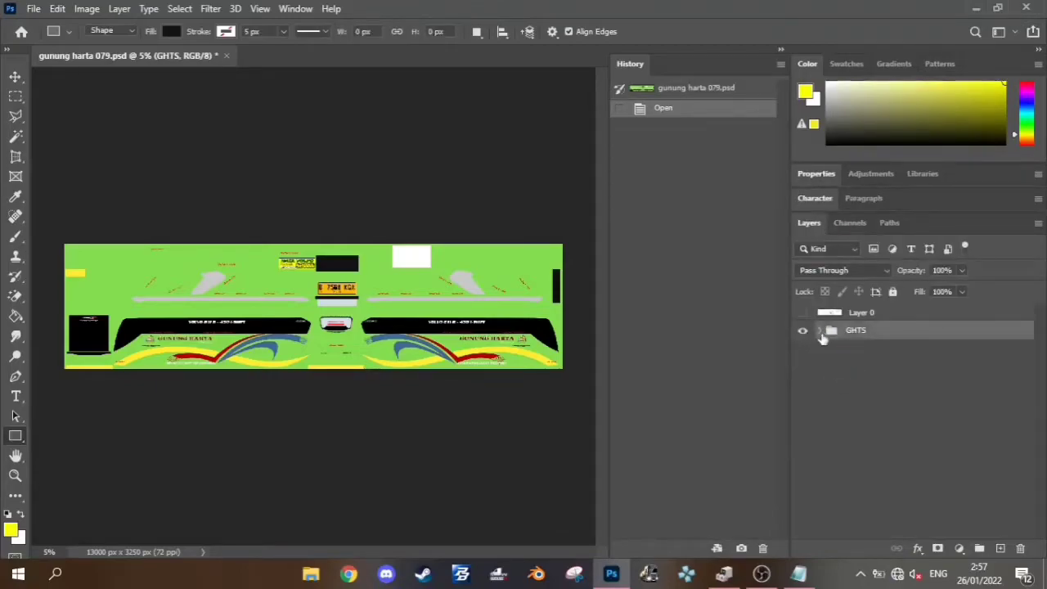
left_click(821, 331)
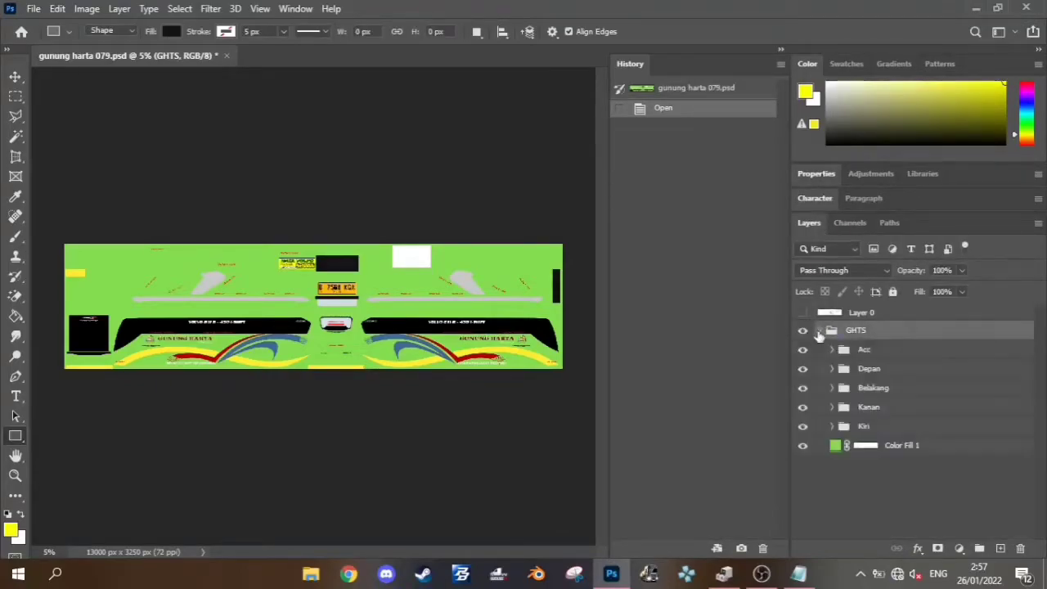
left_click(799, 574)
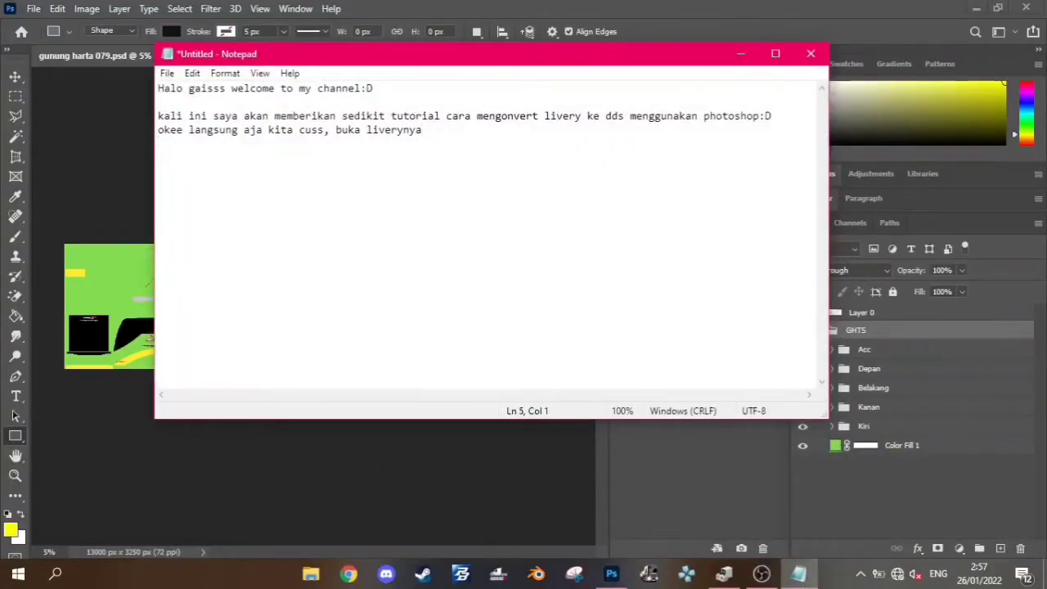
Step: Add the alpha-channel advice ending 'convert ke dds langsung', then the line 'jika belum mari simak berikut ini'
type("sebelum kalian convert k")
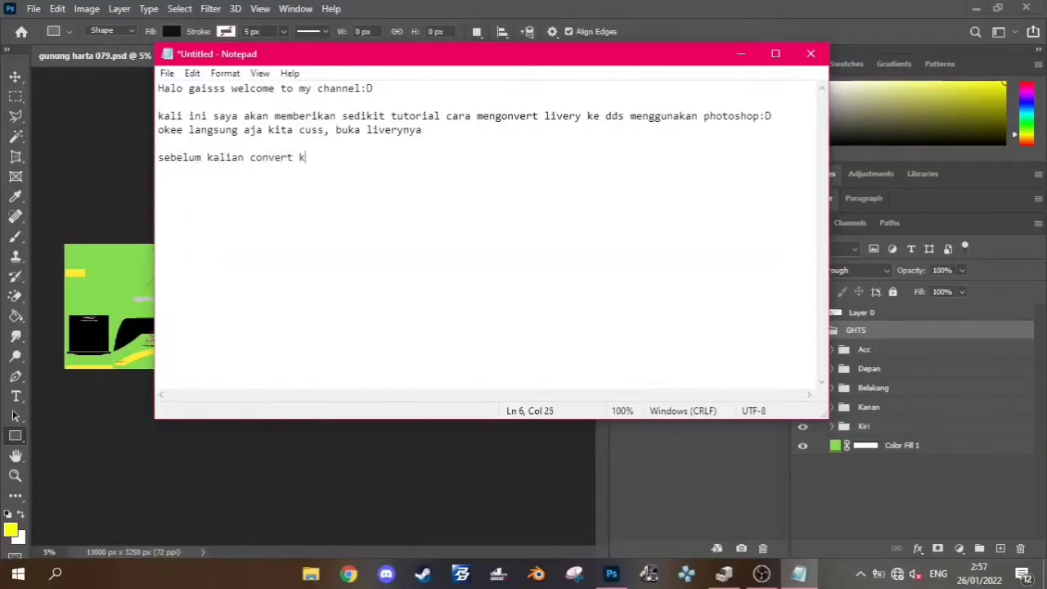
type("e dds")
type(", baiknya periksa")
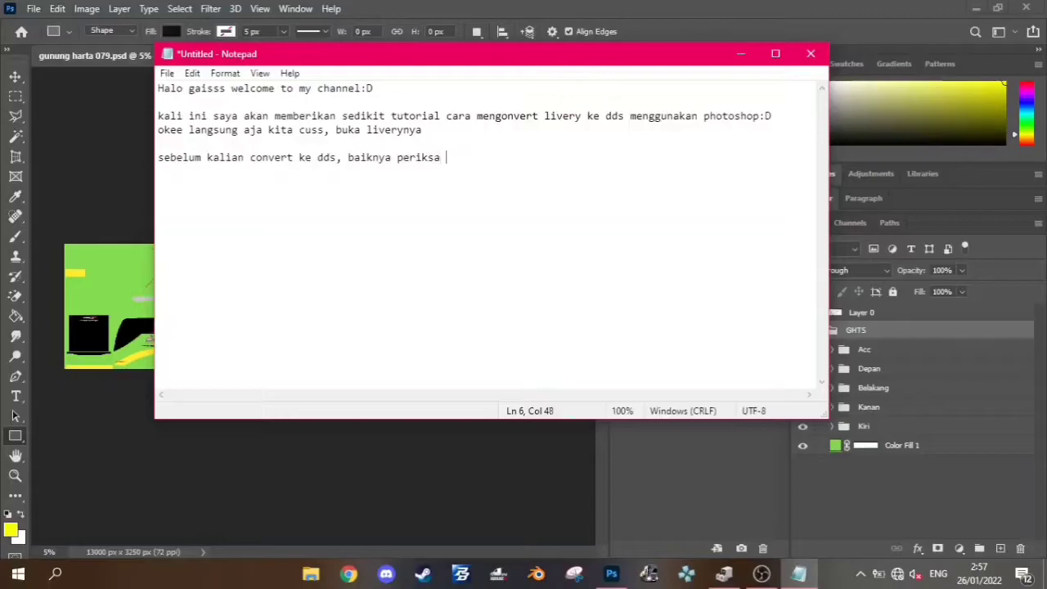
type("terlebih dahulu alpha channelnya")
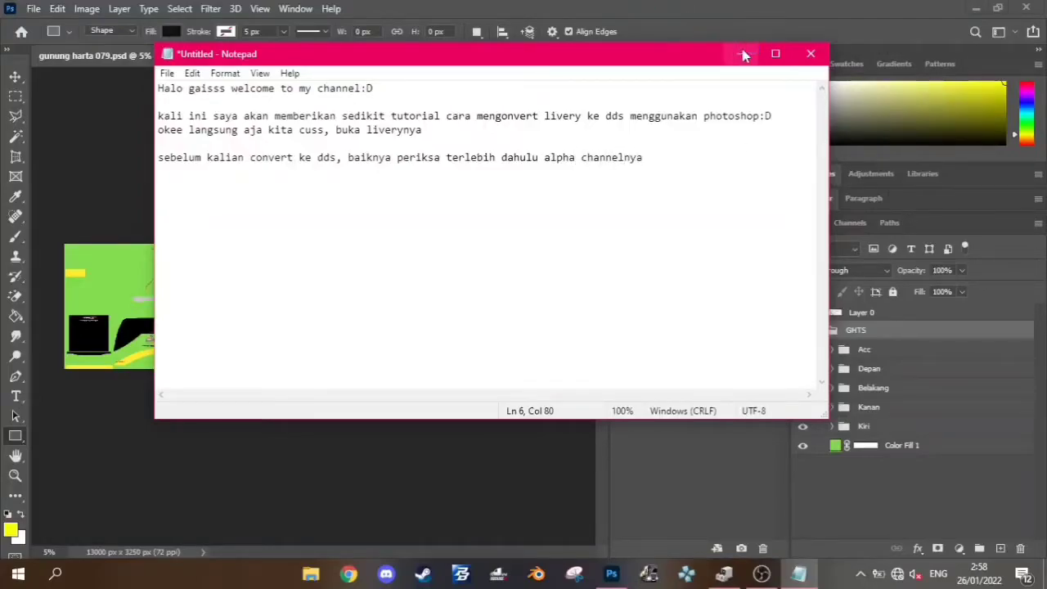
type(", jika suda")
type("h ")
type("ada seperti ")
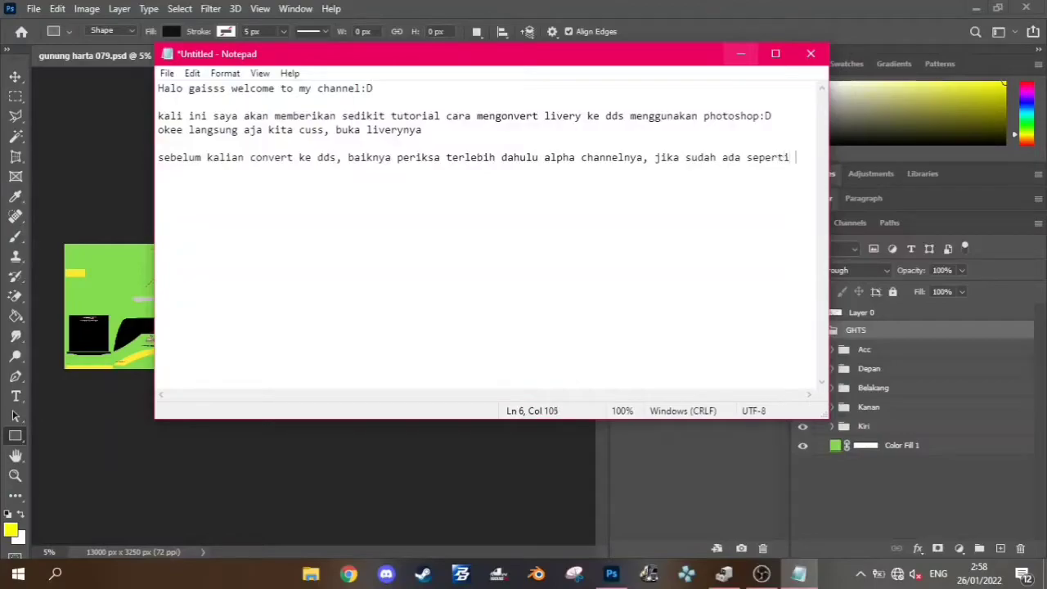
type("punya saya l")
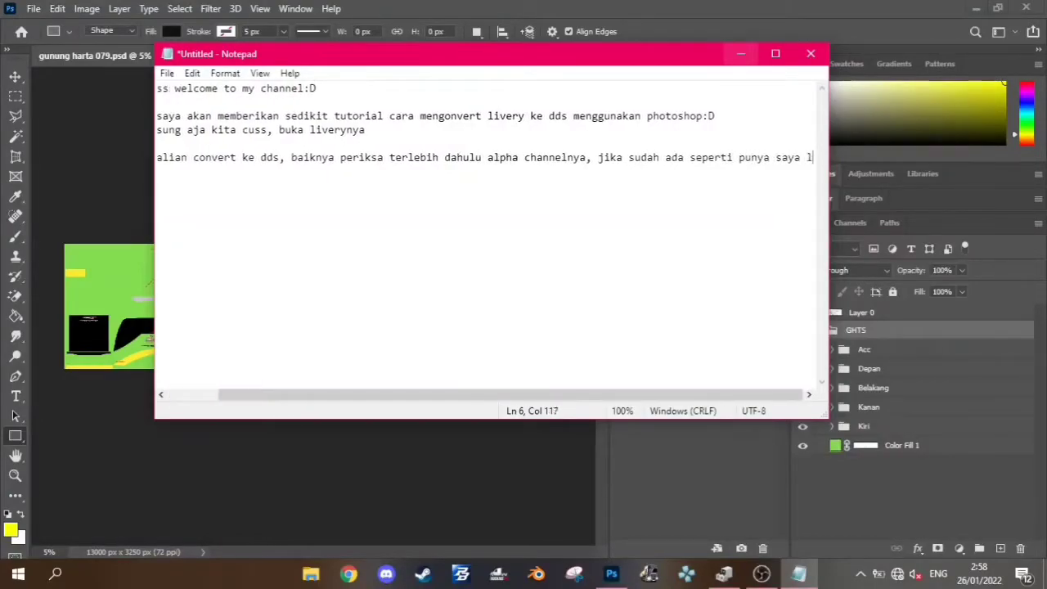
type("angsung saja ")
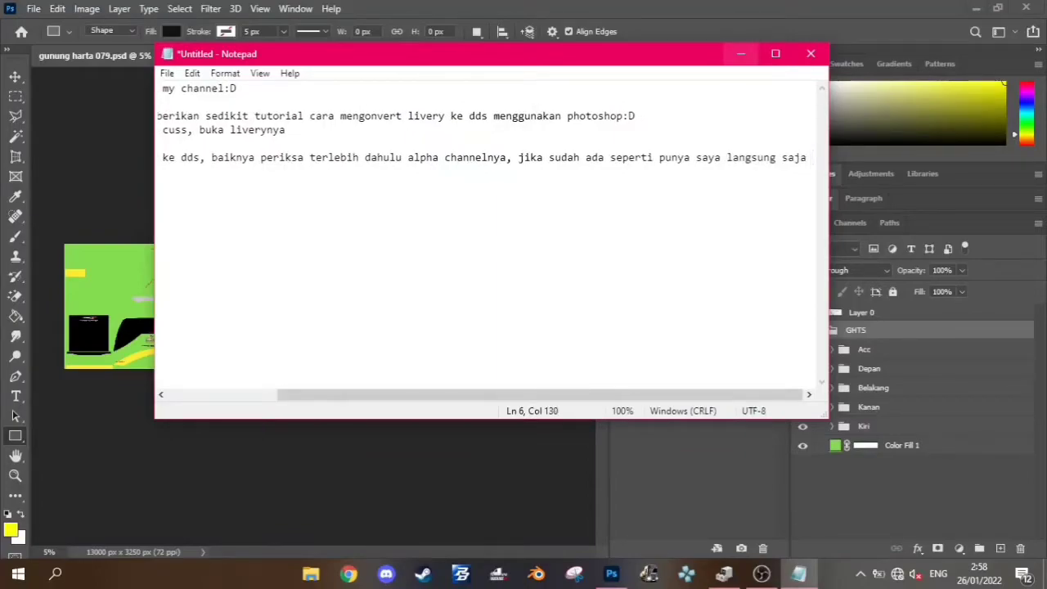
type("conver")
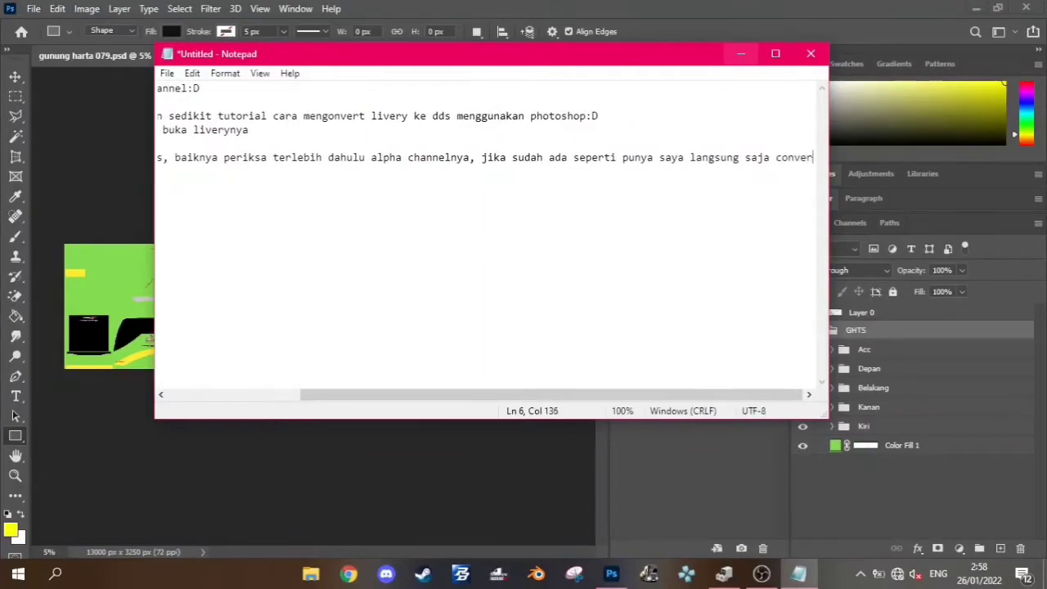
type("t ke dds")
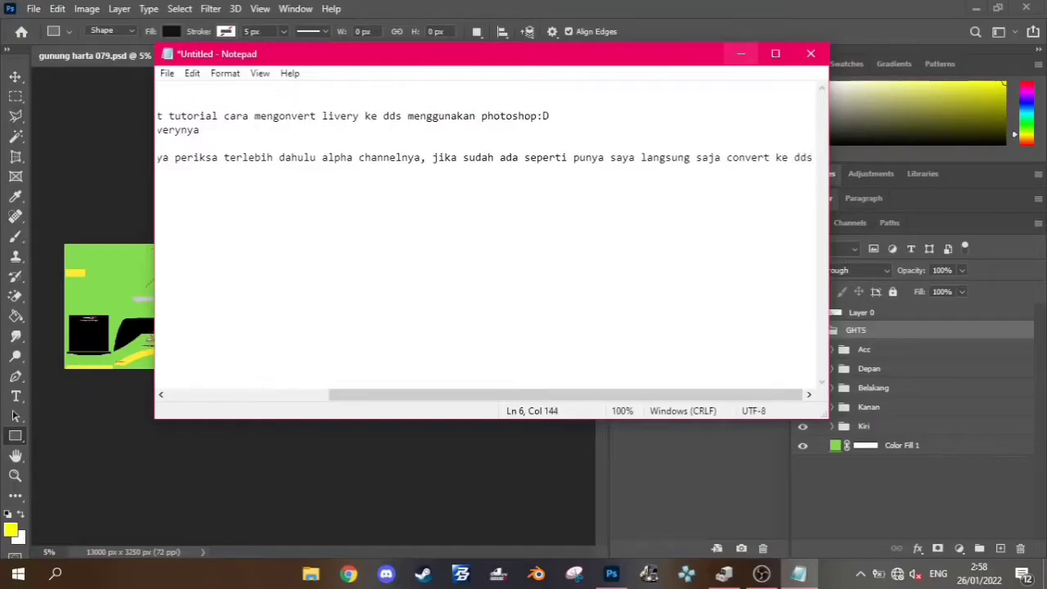
type(" langsung")
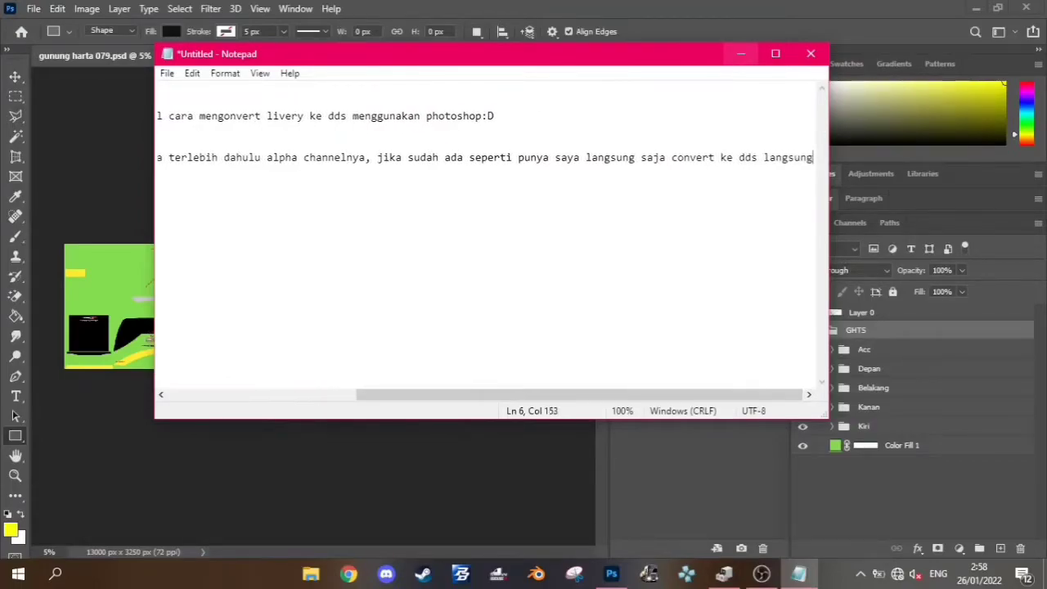
type(", jika")
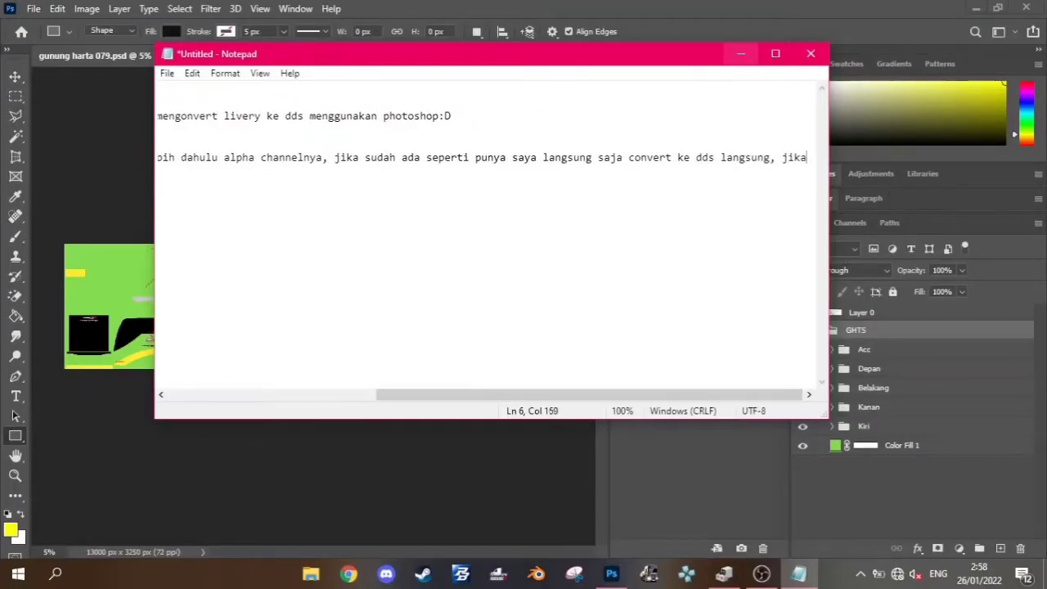
key("BackSpace")
key("BackSpace")
key("BackSpace")
type("ung")
key("Return")
type("jika")
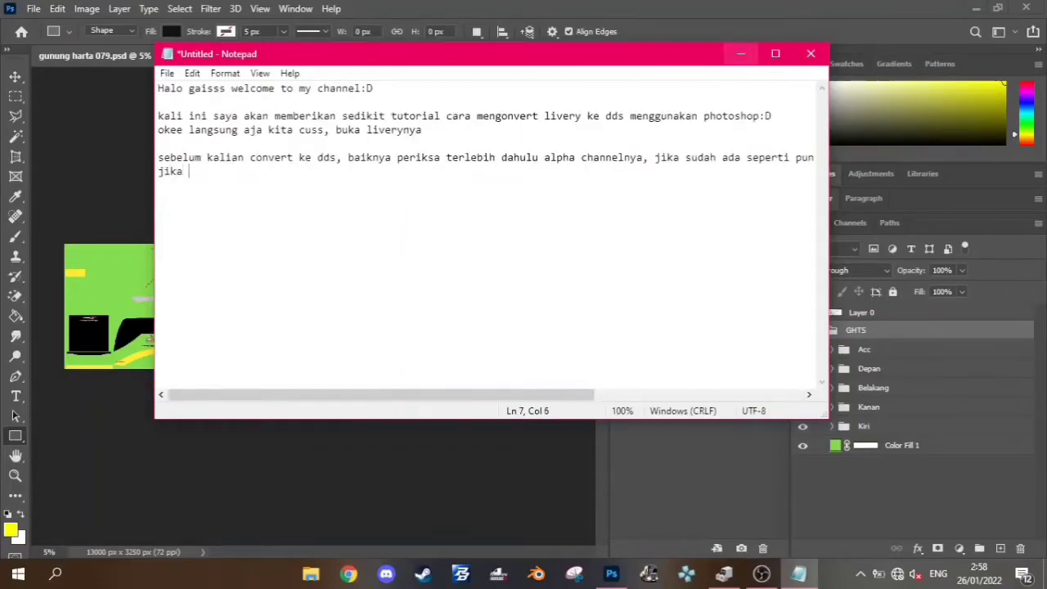
type("belum mari s")
type("imak be")
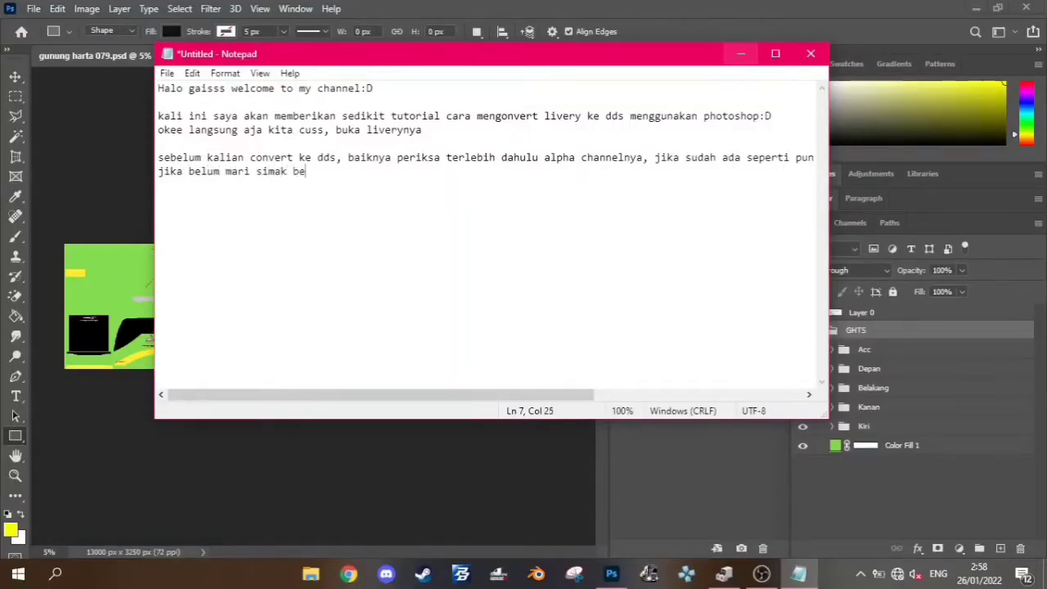
type("t ini")
Step: Delete the Alpha channel and check the Red, Green, Blue and RGB channels
left_click(740, 53)
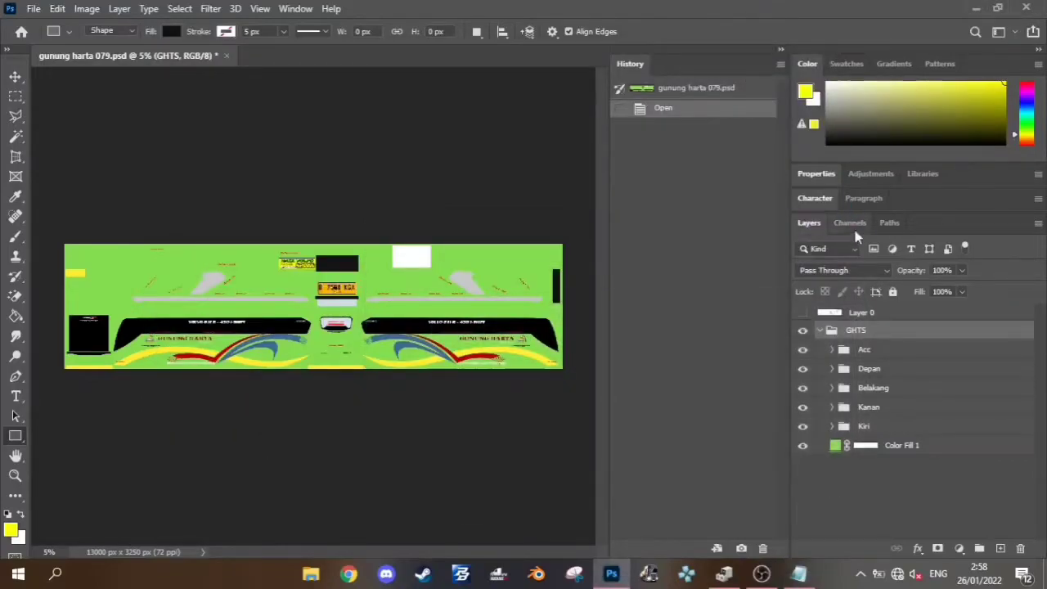
left_click(850, 223)
left_click(851, 319)
right_click(884, 323)
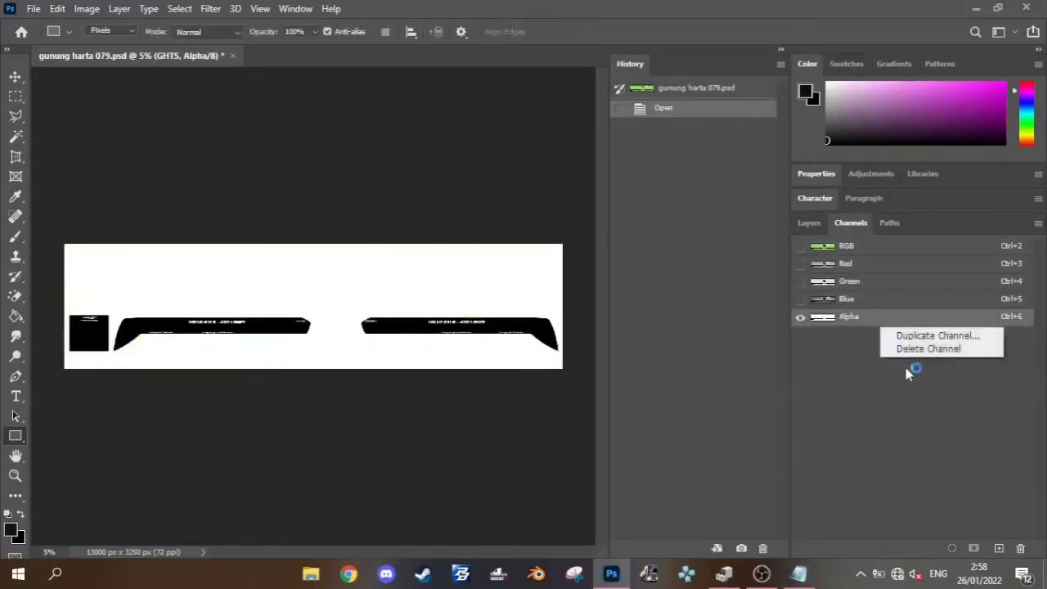
left_click(906, 352)
left_click(856, 296)
left_click(856, 280)
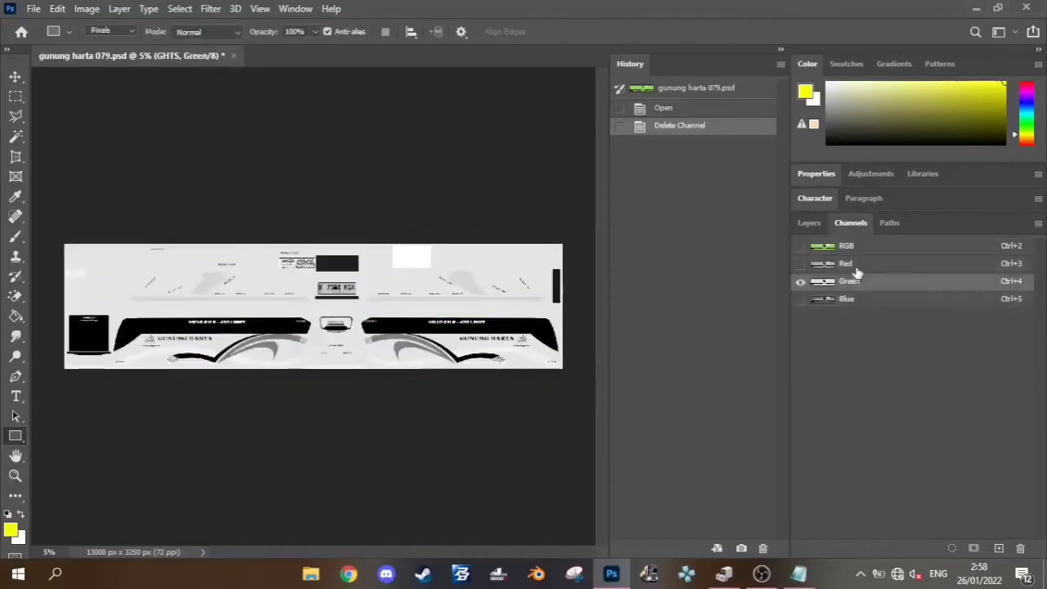
left_click(856, 264)
left_click(843, 246)
Step: Duplicate the GHTS layer group as GHTS copy
left_click(809, 222)
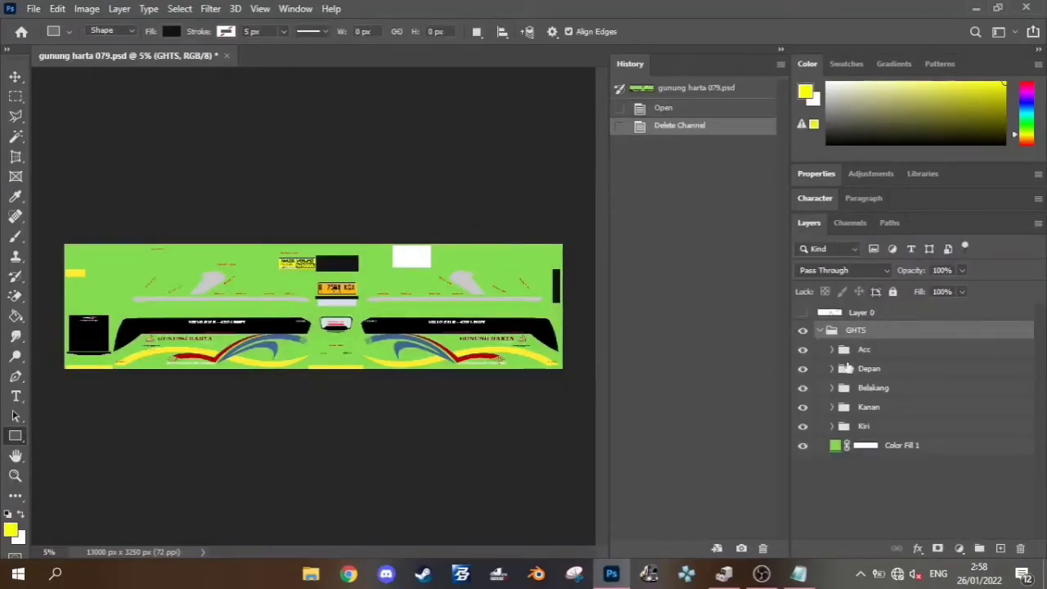
left_click(833, 427)
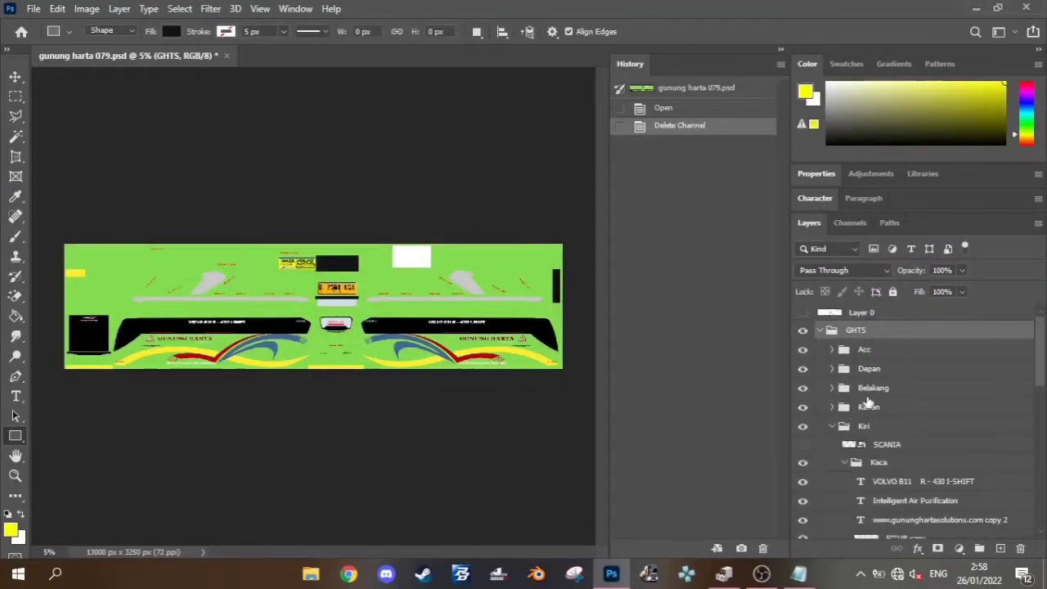
left_click(865, 350)
left_click(904, 392, "shift")
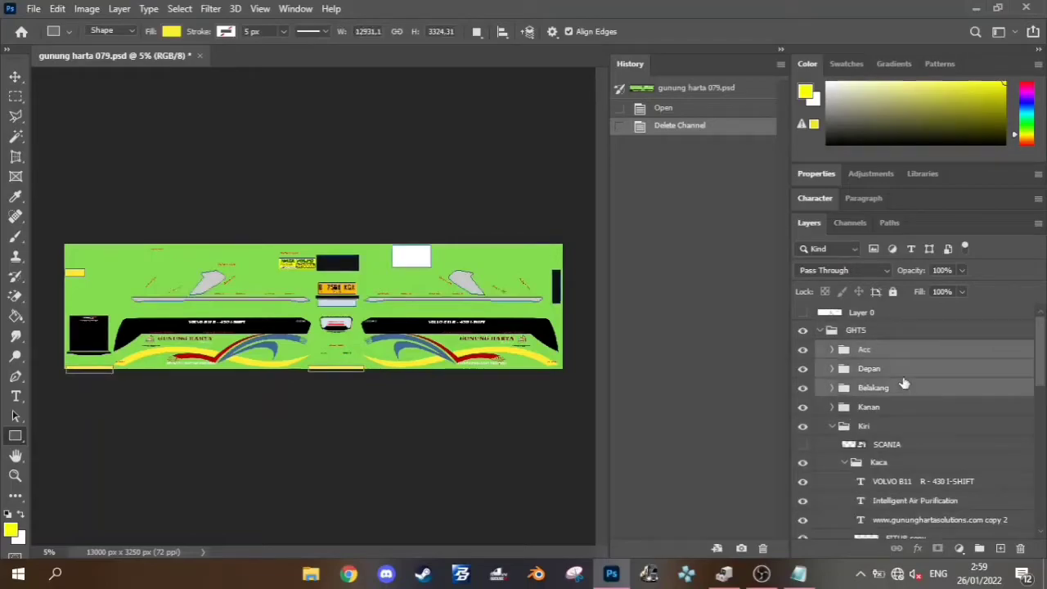
right_click(904, 384)
left_click(818, 517)
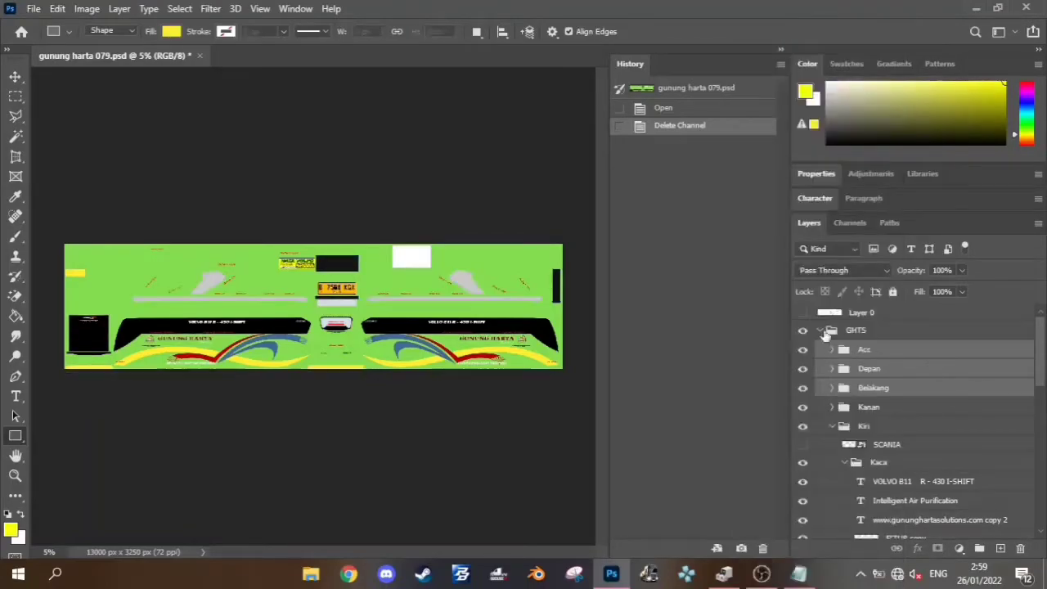
left_click(831, 331)
right_click(856, 331)
left_click(892, 59)
left_click(650, 147)
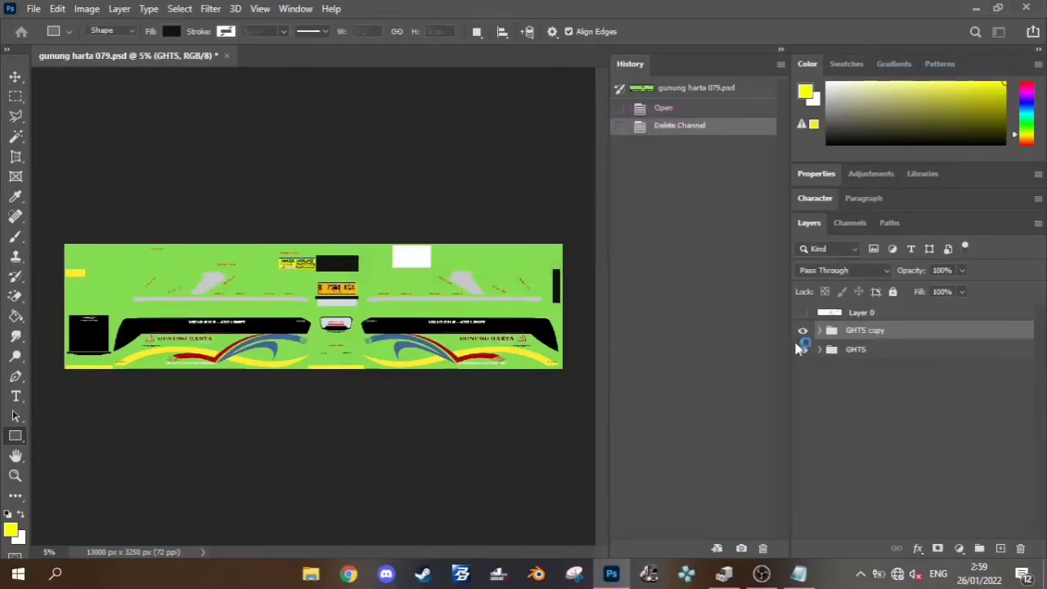
Step: Hide the original GHTS, merge Acc, Depan and Belakang in the copy, and lighten them to +100
left_click(802, 349)
left_click(820, 331)
left_click(897, 355)
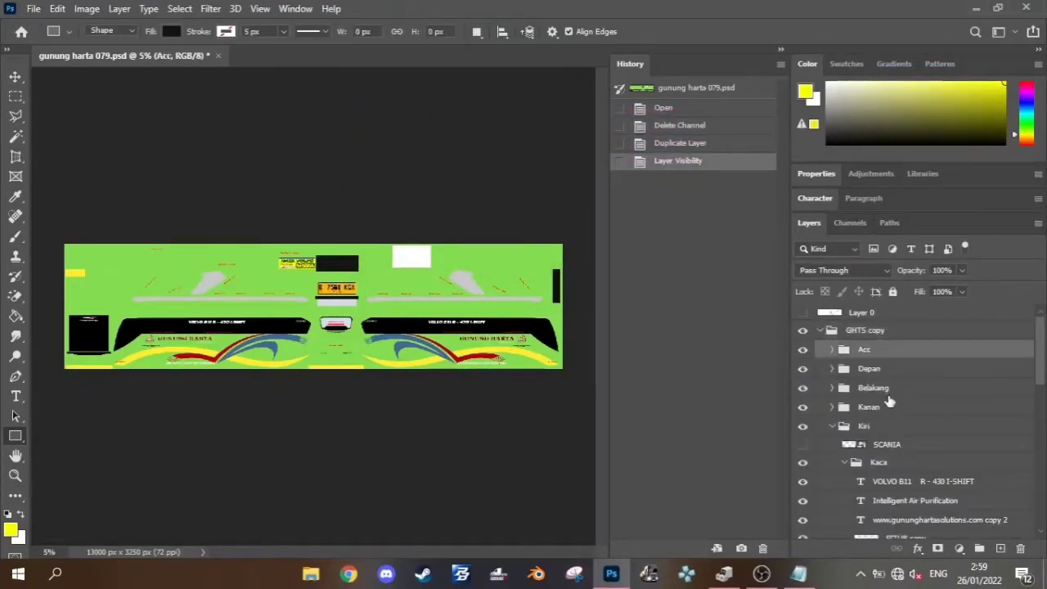
left_click(873, 388, "shift")
right_click(889, 388)
left_click(916, 518)
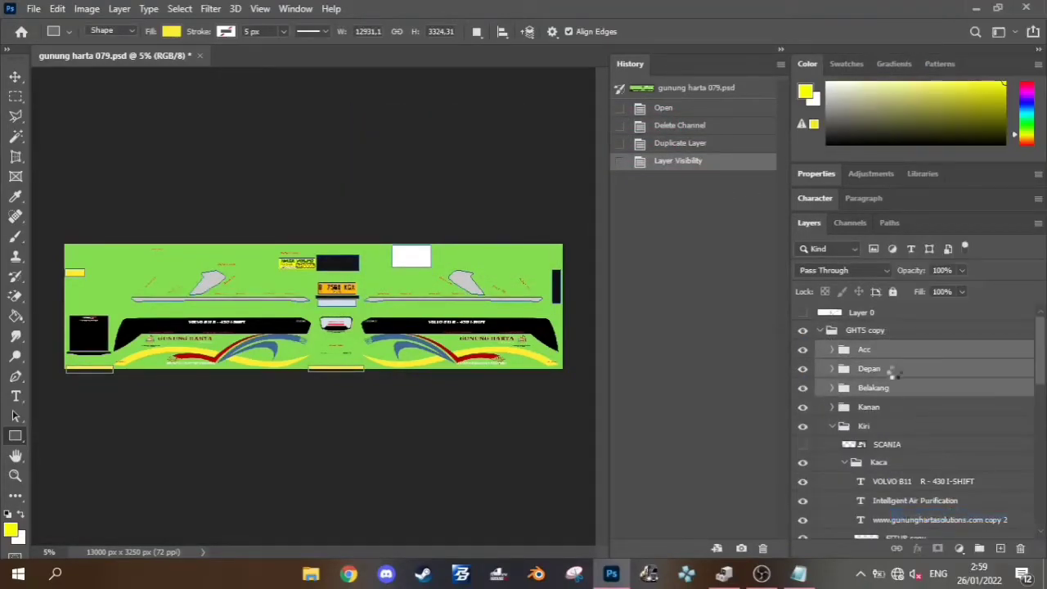
key("ctrl+u")
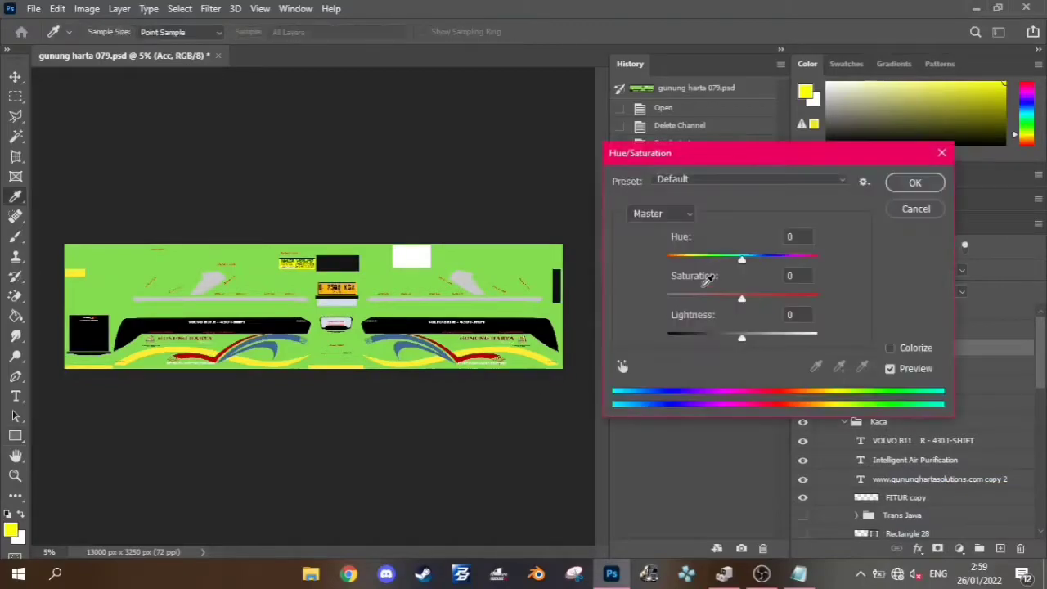
left_click_drag(742, 337, 919, 304)
left_click(915, 183)
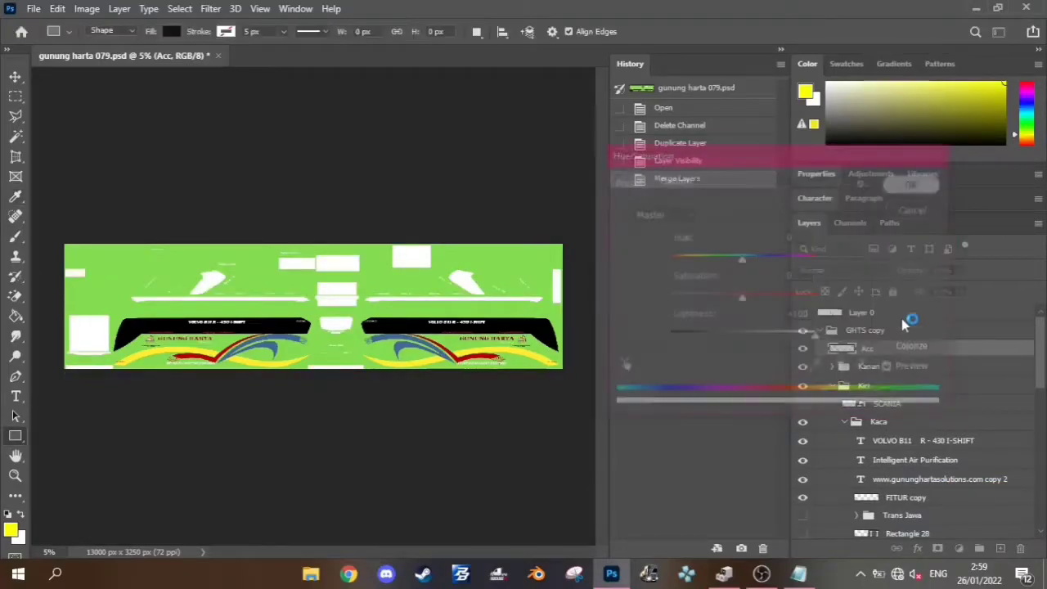
Step: Merge the layers from VOLVO B11 down to Airsus text into VOLVO B11
left_click(845, 422)
left_click(847, 423)
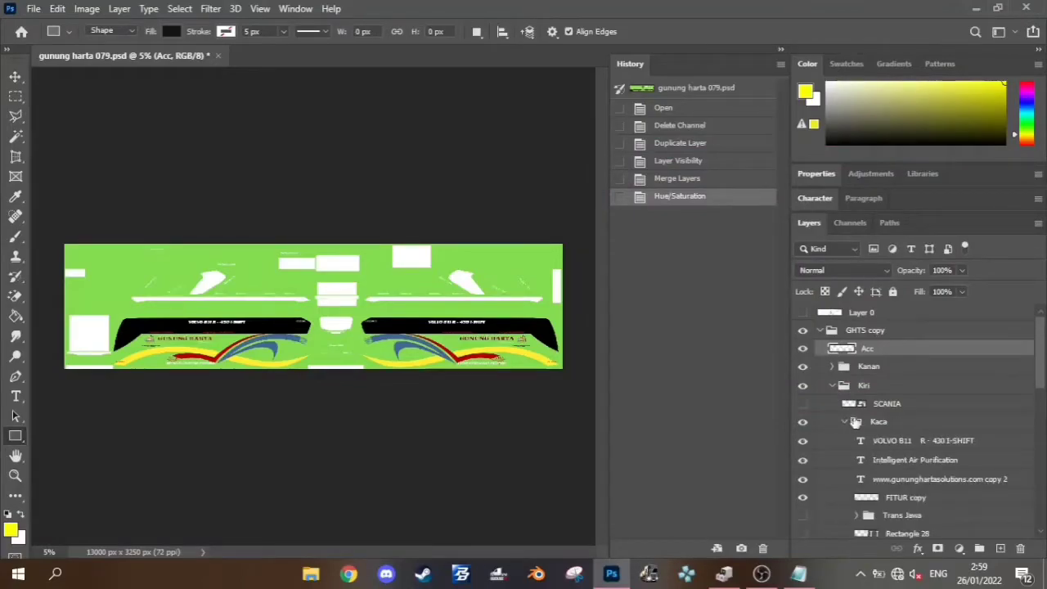
scroll(914, 425, "down", 3)
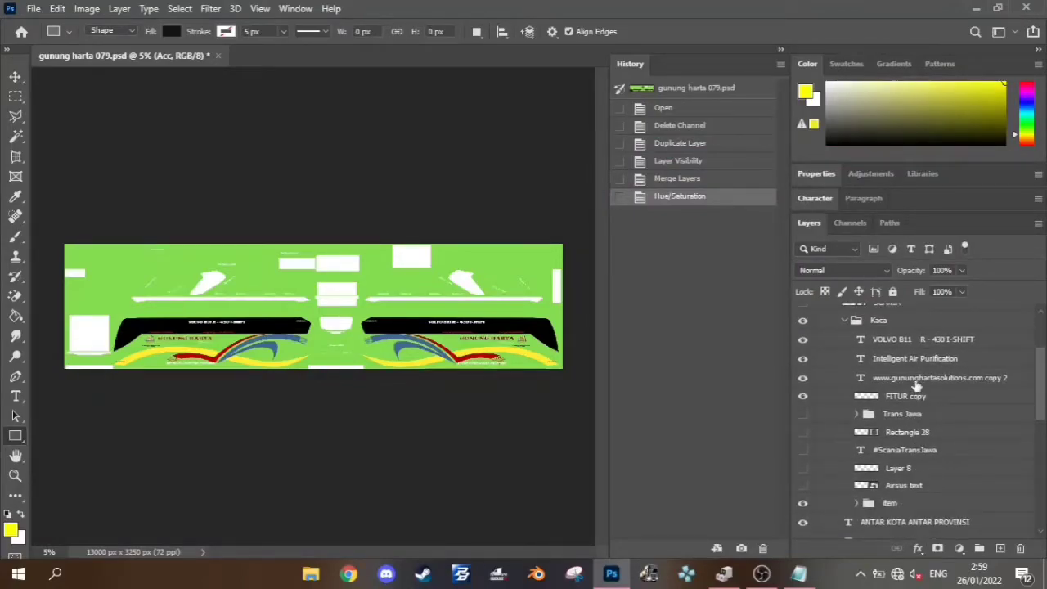
left_click(900, 340)
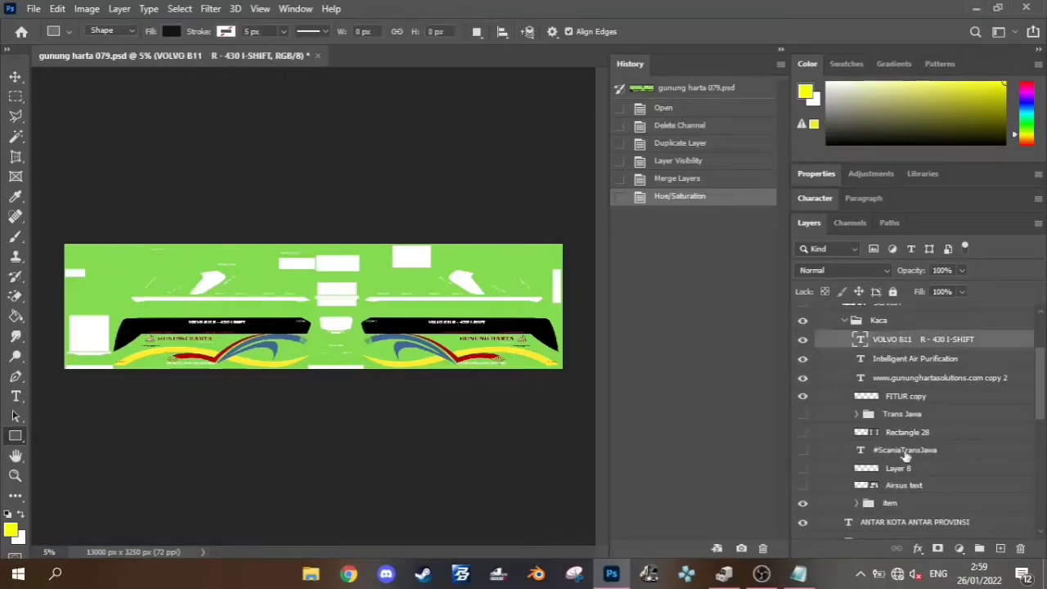
left_click(903, 486, "shift")
right_click(903, 487)
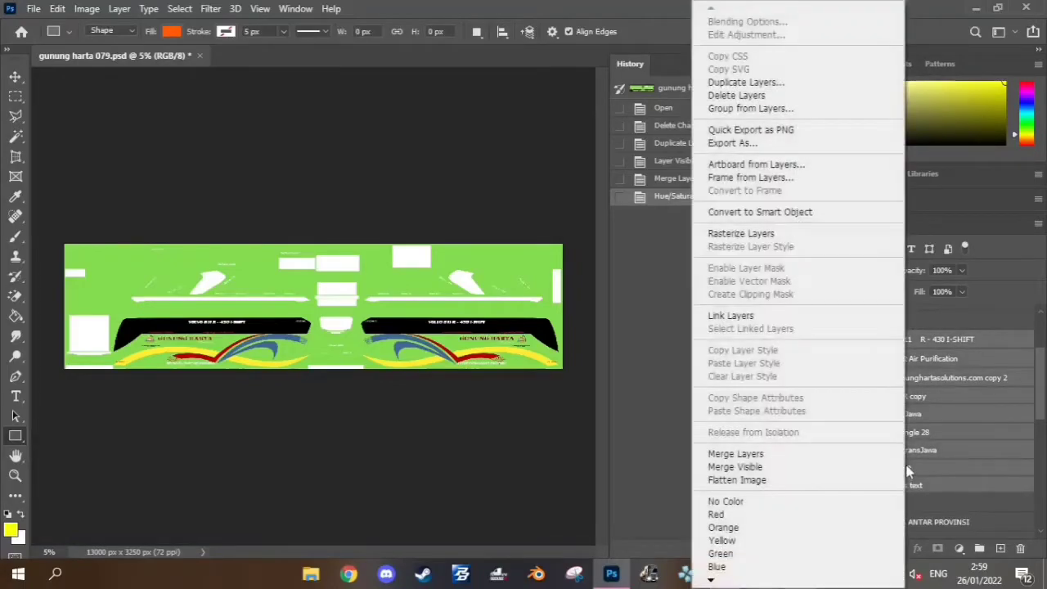
left_click(837, 453)
Step: Merge ANTAR KOTA ANTAR PROVINSI down to Color Fill 1 and lighten it to white (+100)
left_click(894, 378)
scroll(894, 378, "down", 5)
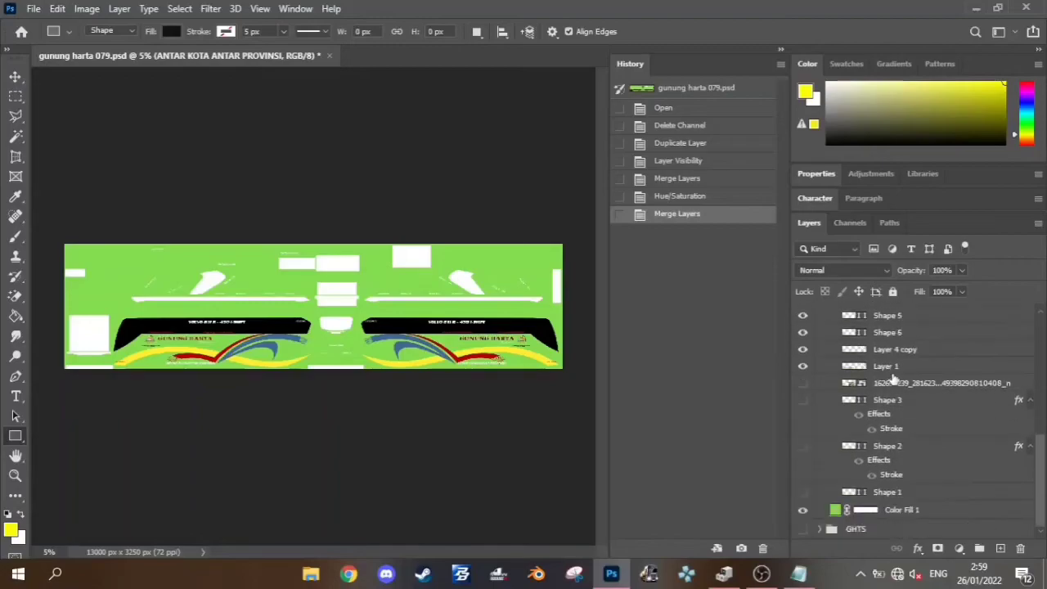
left_click(939, 512, "shift")
right_click(940, 509)
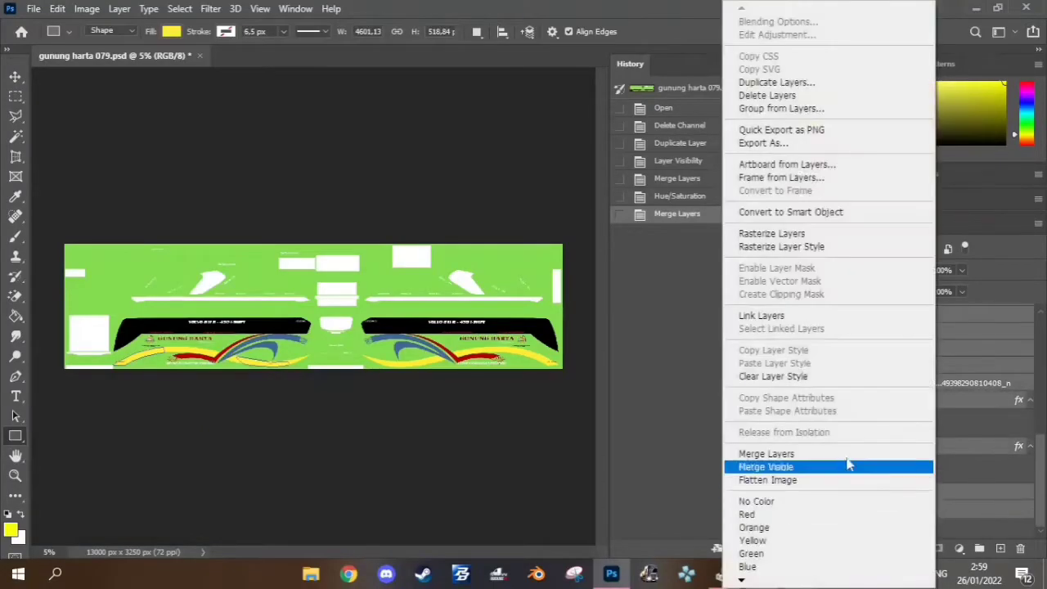
left_click(843, 450)
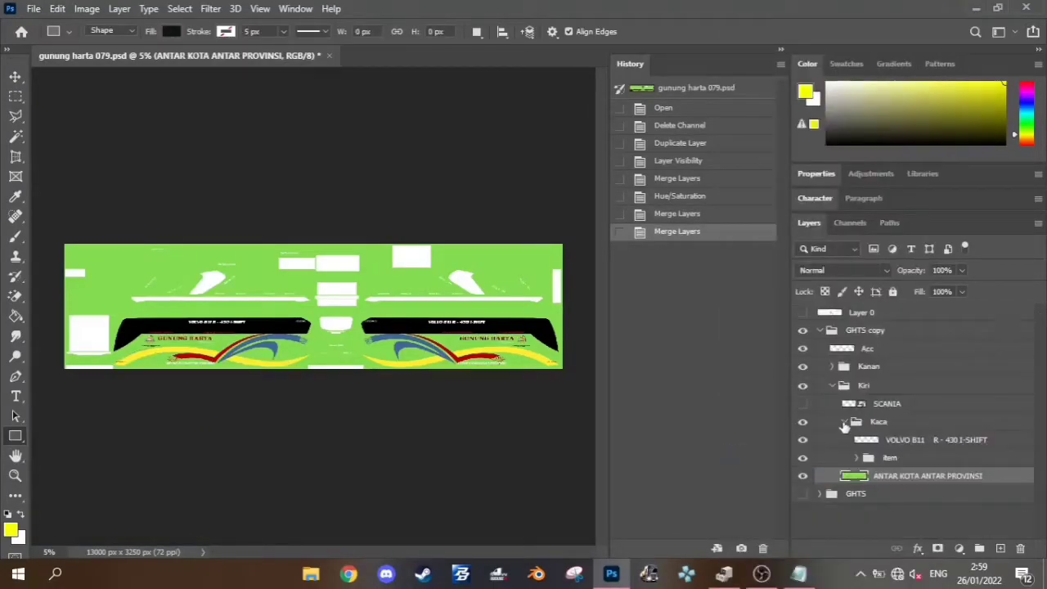
left_click(845, 422)
left_click(844, 422)
key("ctrl+u")
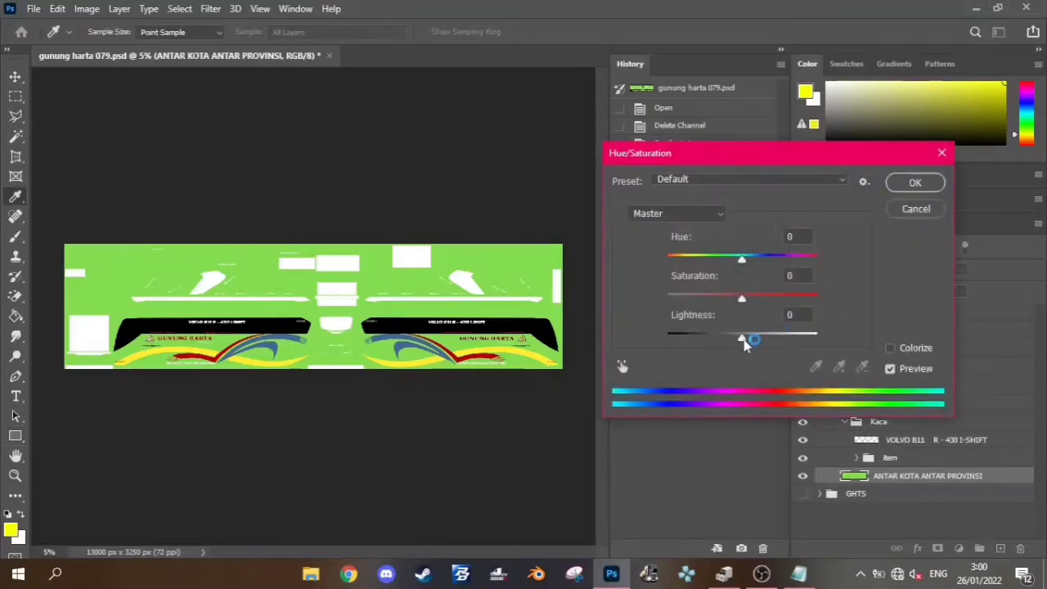
left_click_drag(742, 337, 818, 337)
left_click(915, 182)
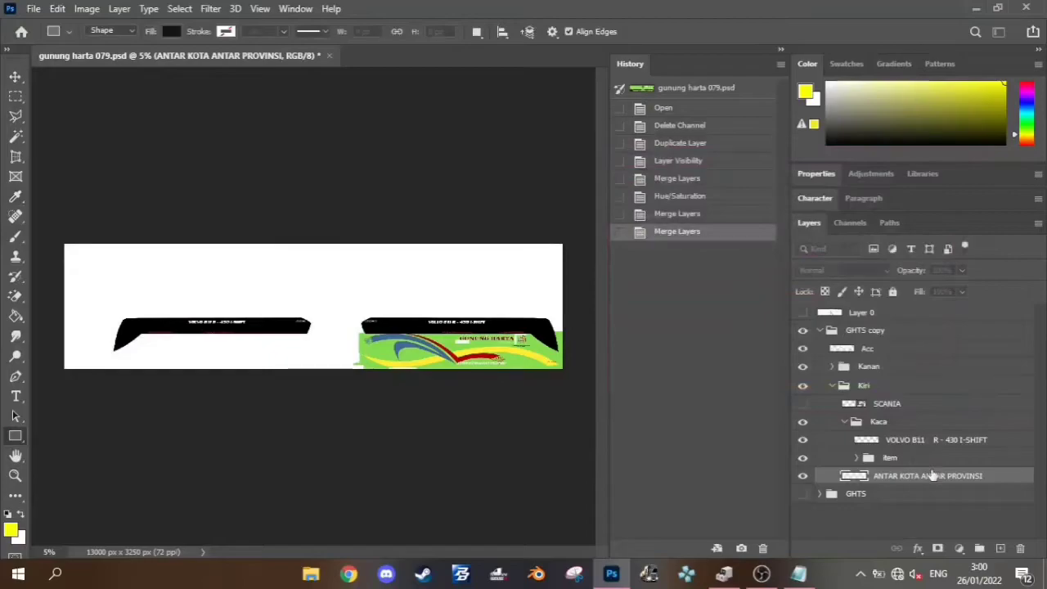
Step: Lighten the VOLVO B11 layer to white with Lightness +100
left_click(908, 442)
key("ctrl+u")
left_click_drag(743, 335, 818, 335)
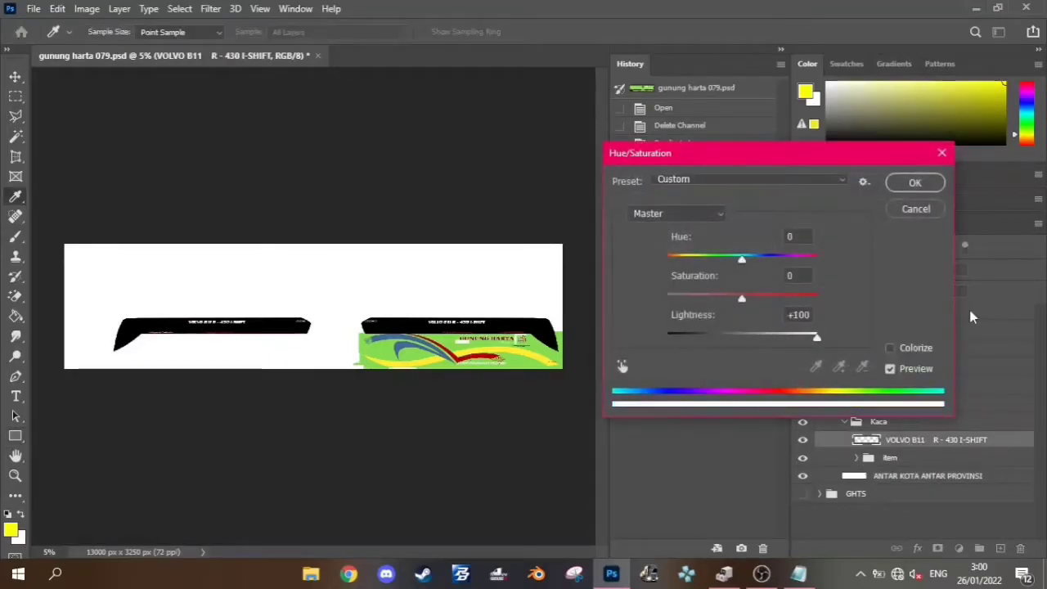
left_click(915, 181)
Step: In the Kanan group, merge Intelligent Air Purification copy down to Airsus text
left_click(832, 386)
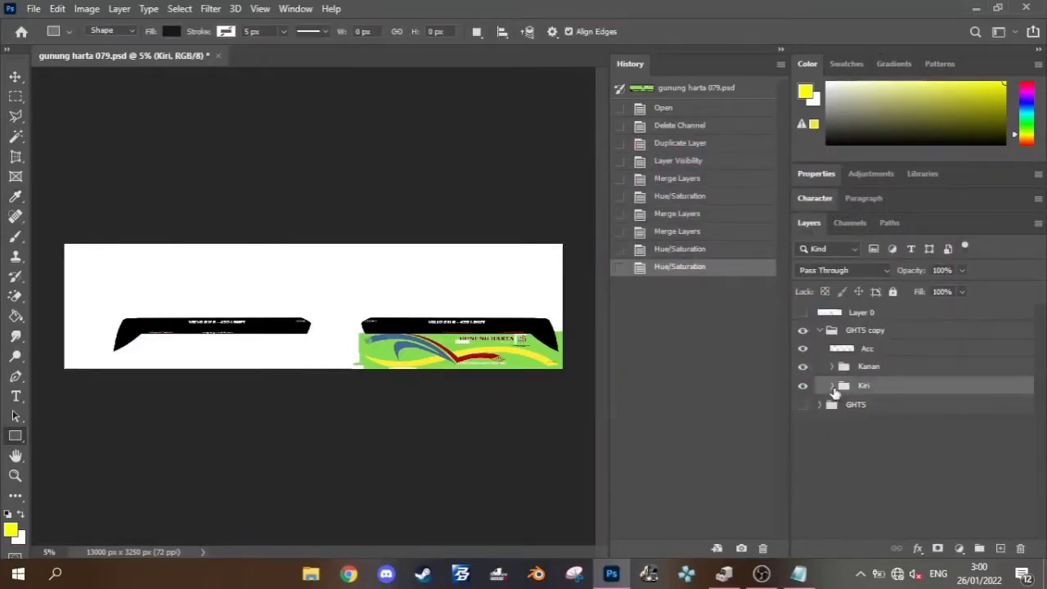
left_click(832, 367)
left_click(897, 423)
scroll(900, 426, "down", 2)
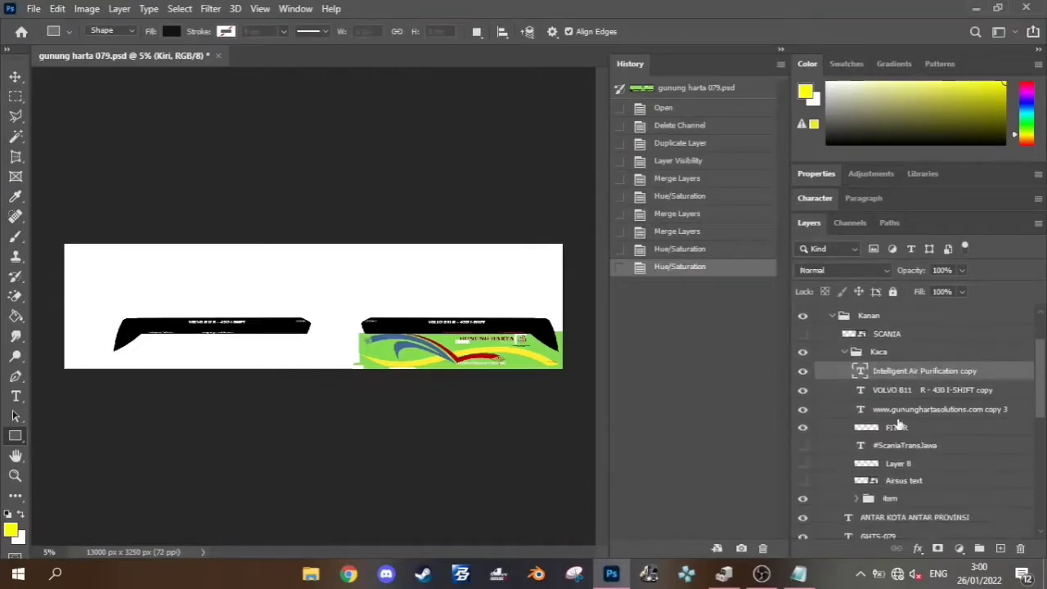
left_click(906, 465, "shift")
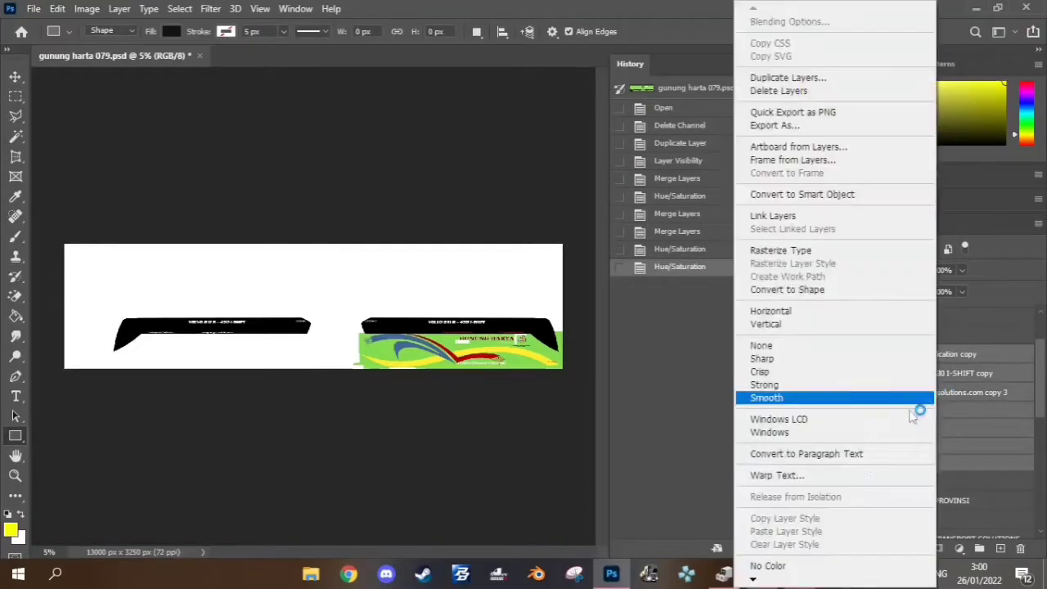
right_click(906, 465)
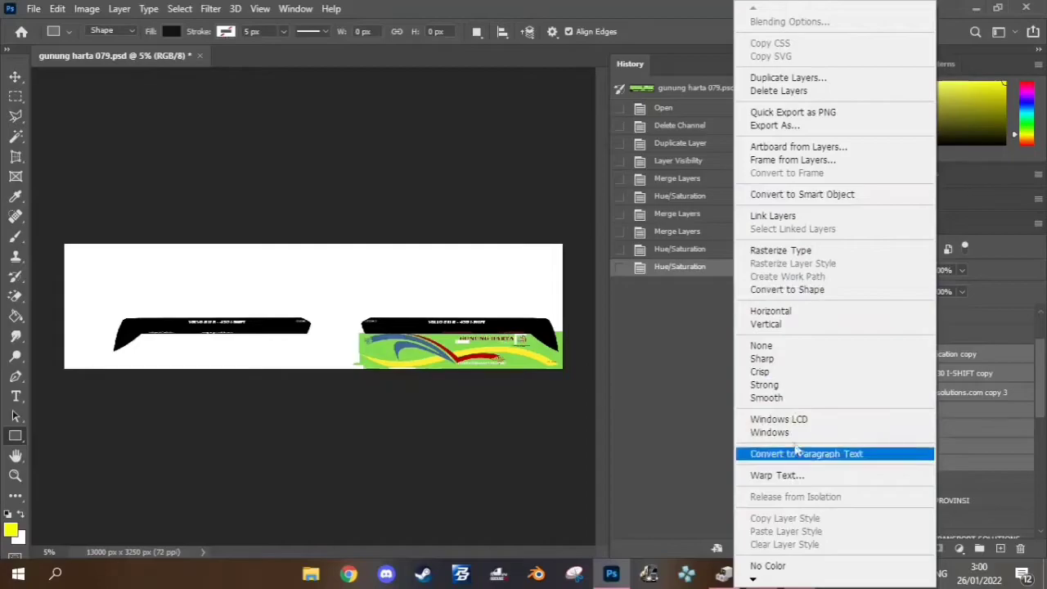
left_click(773, 432)
right_click(993, 425)
left_click(1005, 412)
right_click(1006, 412)
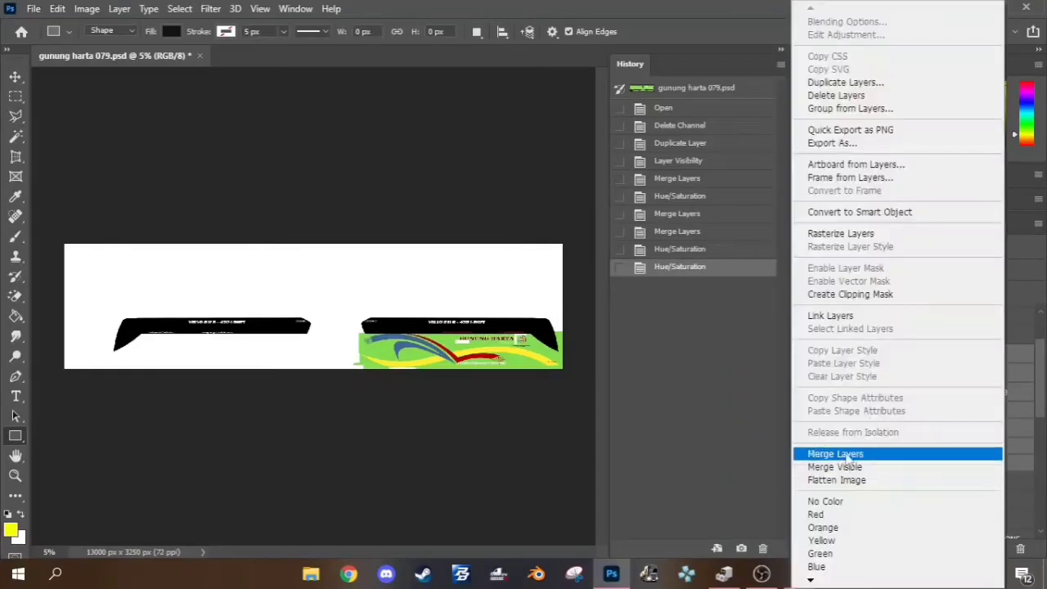
left_click(851, 451)
Step: Merge the Shape layers into ANTAR KOTA ANTAR PROVINSI and lighten it to white (+100)
left_click(904, 398)
scroll(903, 398, "down", 3)
scroll(900, 409, "down", 2)
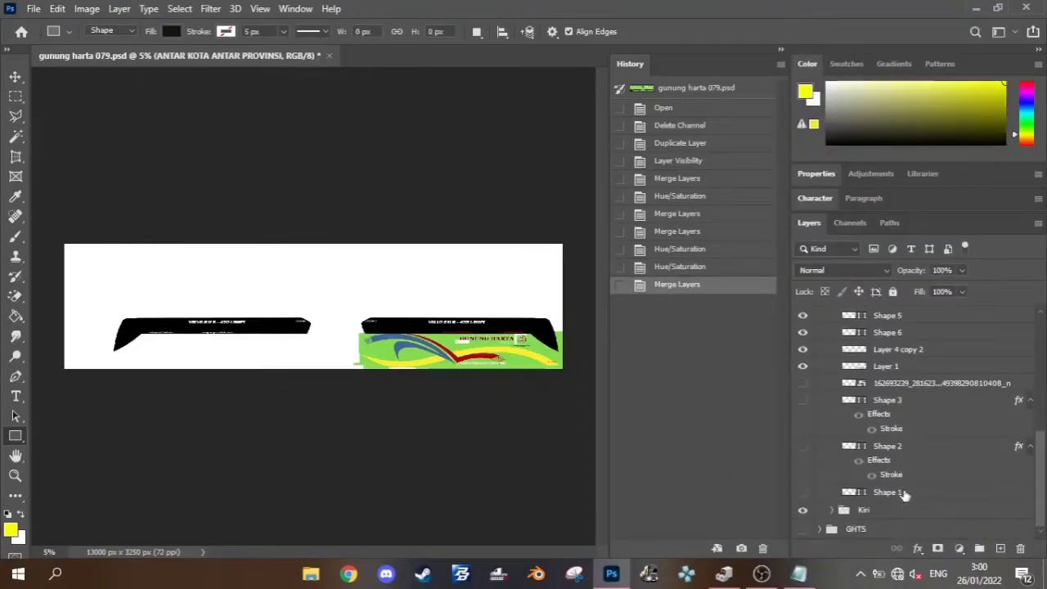
left_click(896, 494, "shift")
right_click(896, 493)
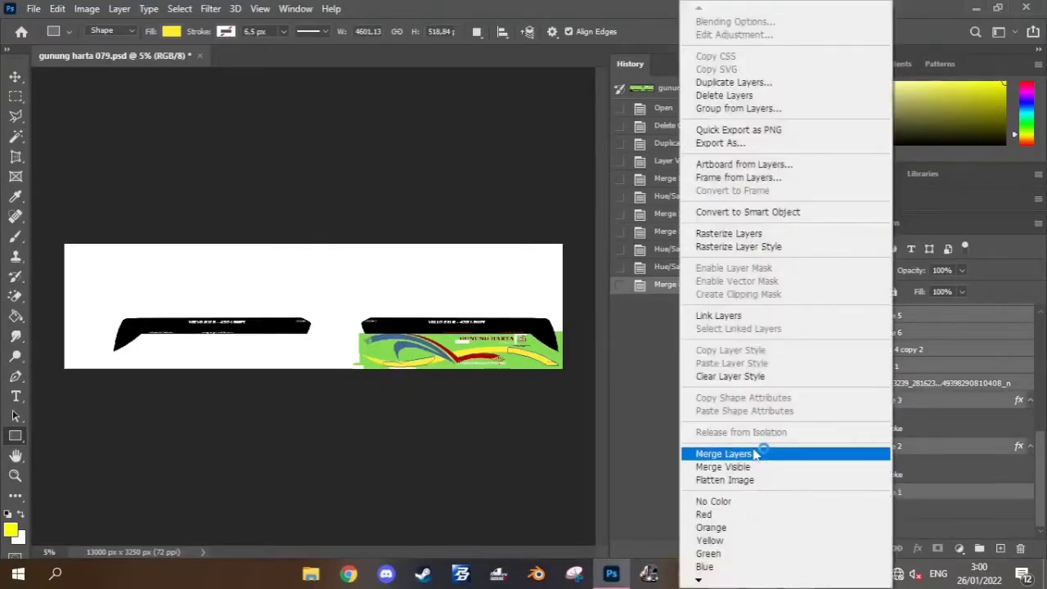
left_click(694, 451)
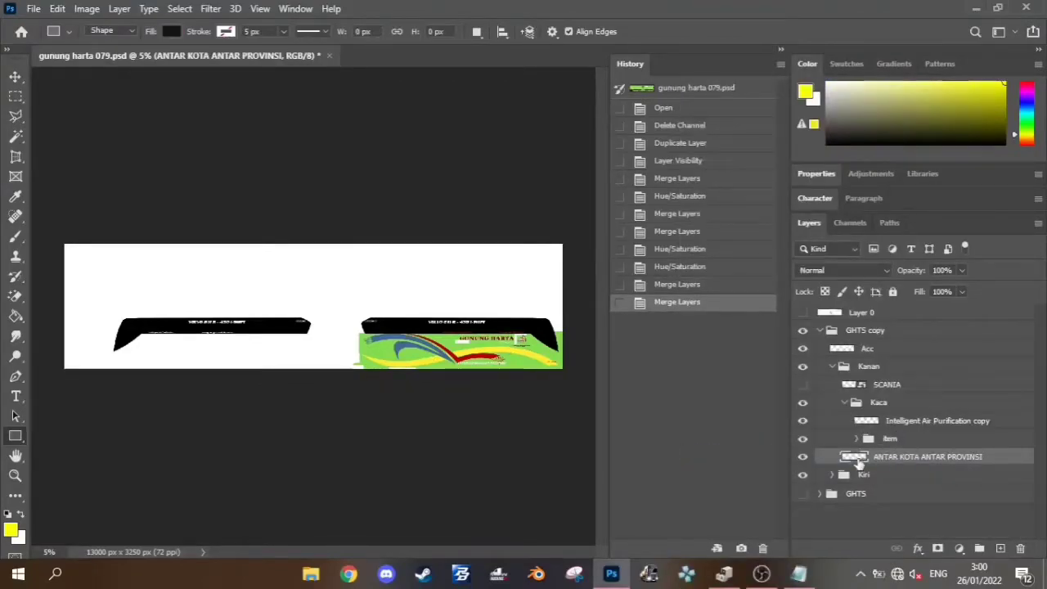
key("ctrl+u")
left_click_drag(751, 347, 819, 337)
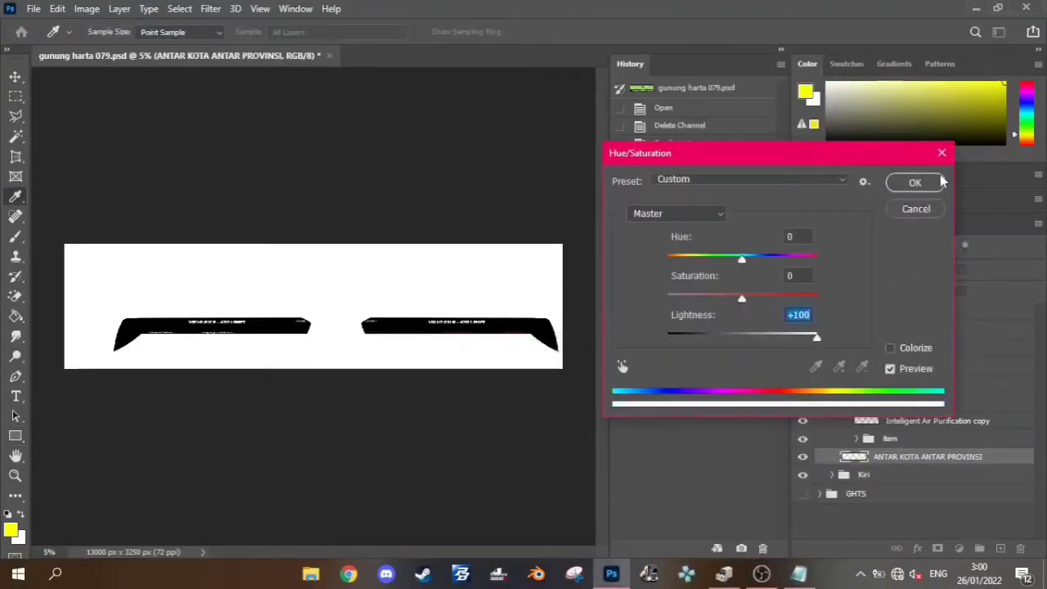
left_click(915, 183)
Step: Lighten the Intelligent Air Purification copy layer to white with Lightness +100
left_click(937, 421)
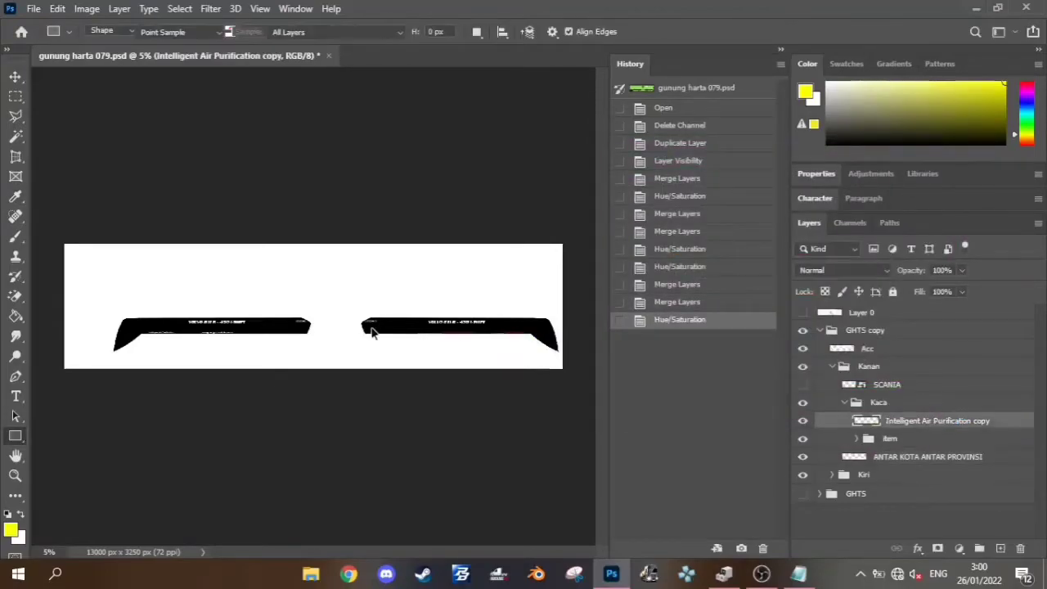
key("ctrl+u")
left_click_drag(748, 347, 818, 337)
left_click(918, 182)
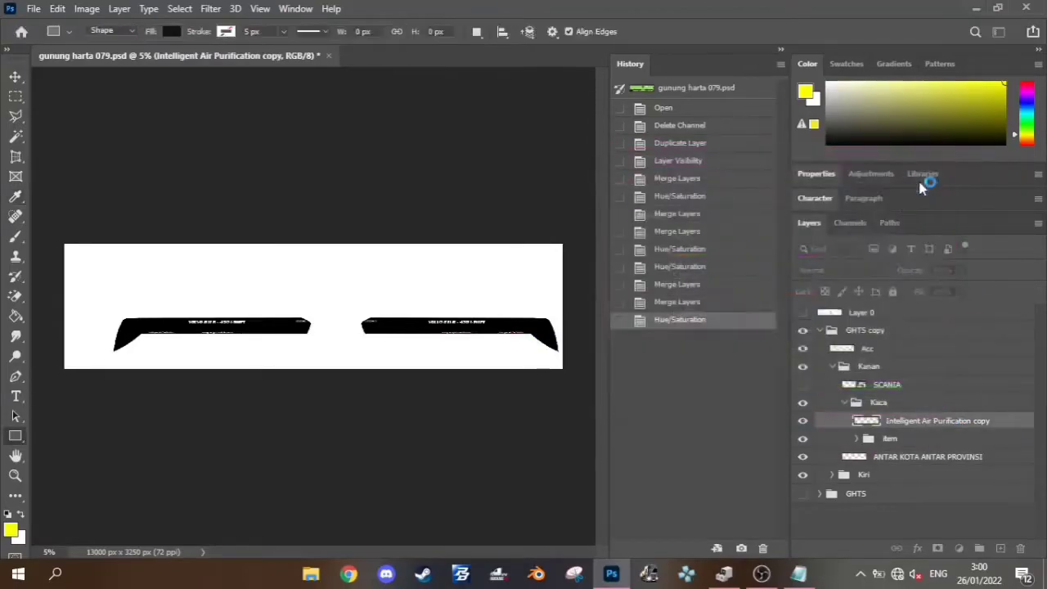
left_click(820, 330)
right_click(869, 332)
Step: Merge the Kanan and Kiri groups inside the GHTS copy group
left_click(939, 516)
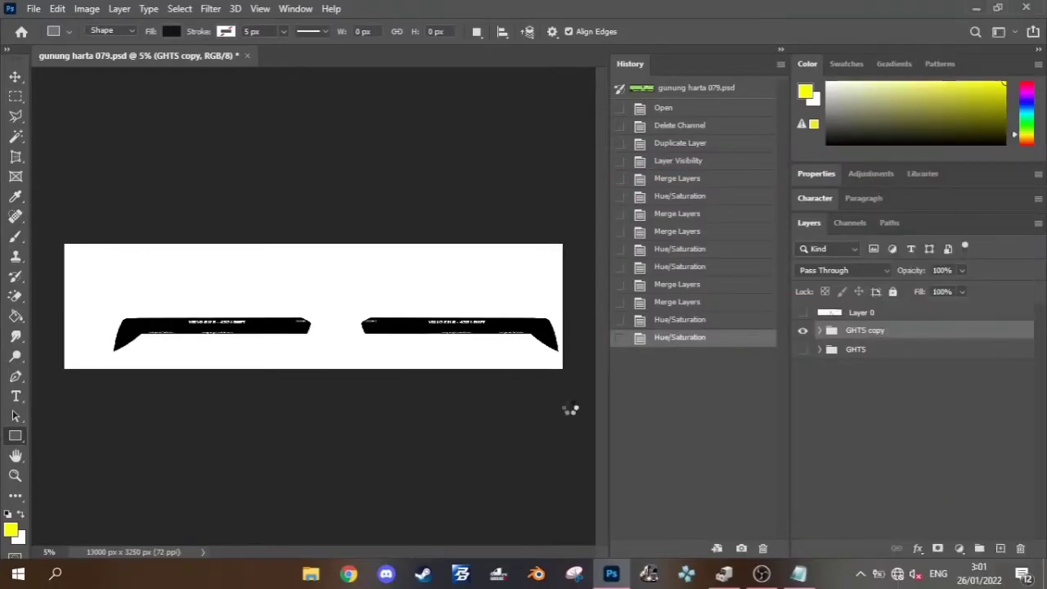
left_click(821, 331)
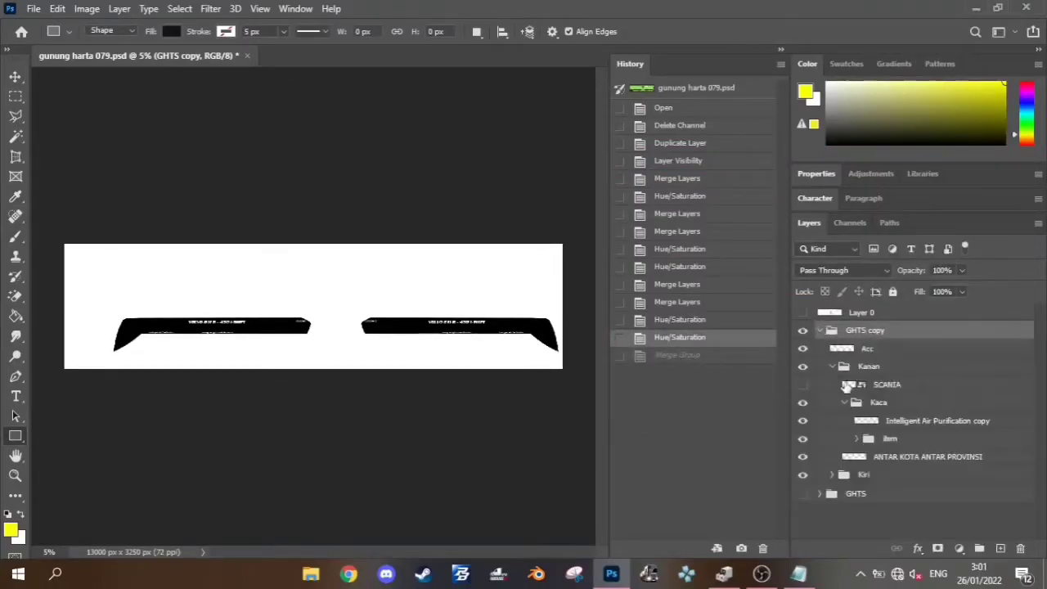
left_click(838, 402)
left_click(832, 366)
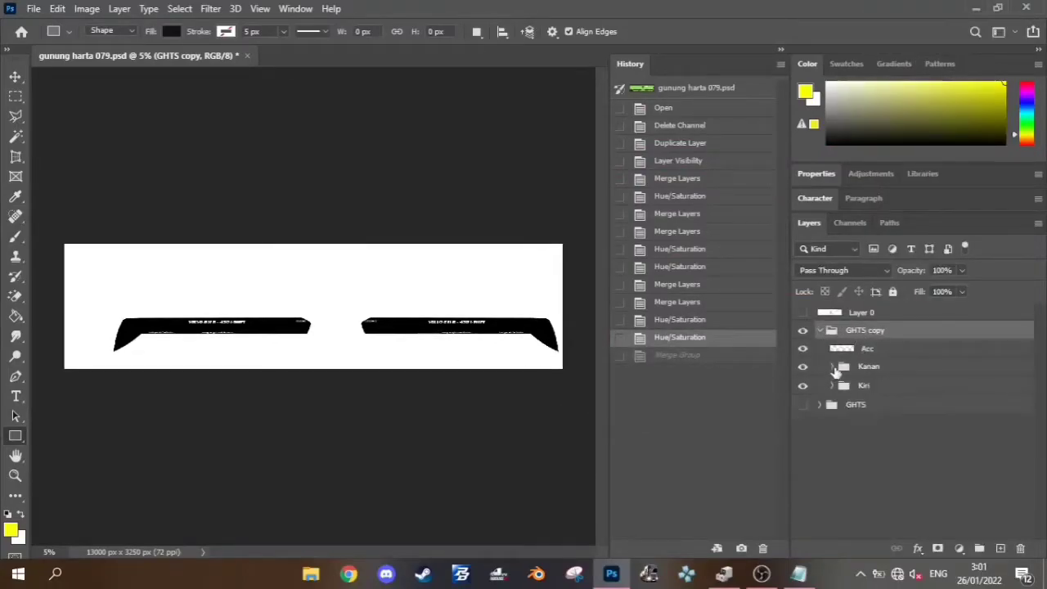
left_click(879, 368)
left_click(880, 386, "shift")
right_click(882, 373)
left_click(963, 514)
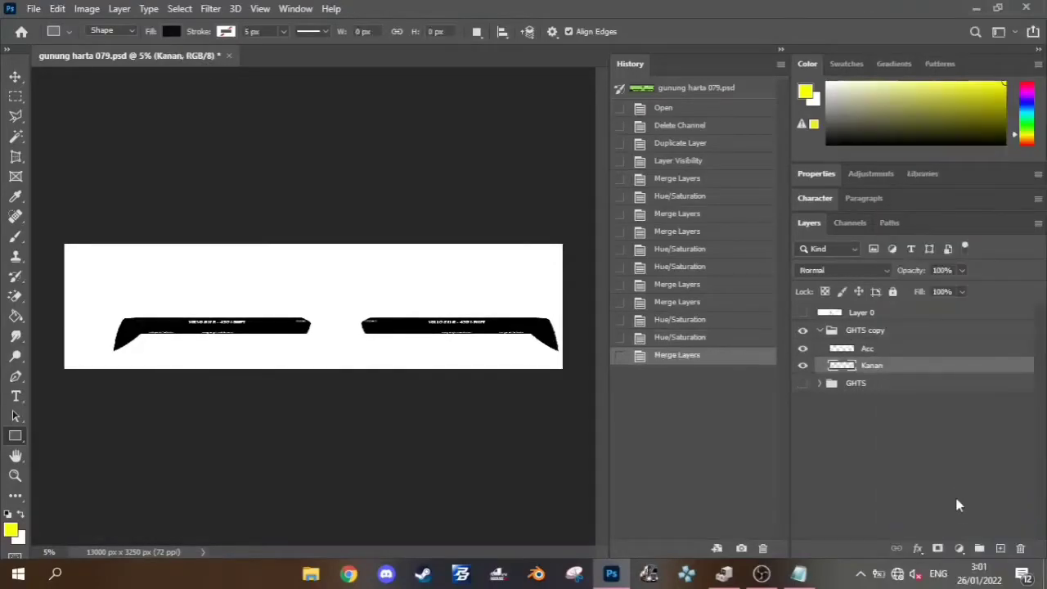
Step: Duplicate the Depan group from the original GHTS group and move it into GHTS copy
left_click(820, 386)
scroll(921, 426, "down", 5)
scroll(921, 431, "down", 5)
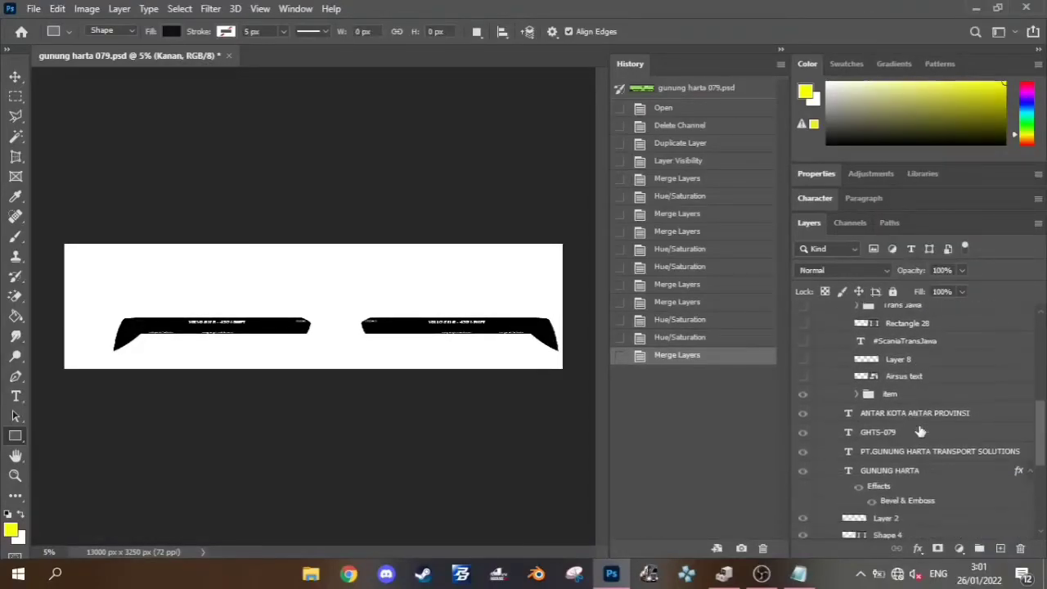
scroll(921, 431, "up", 8)
left_click(844, 431)
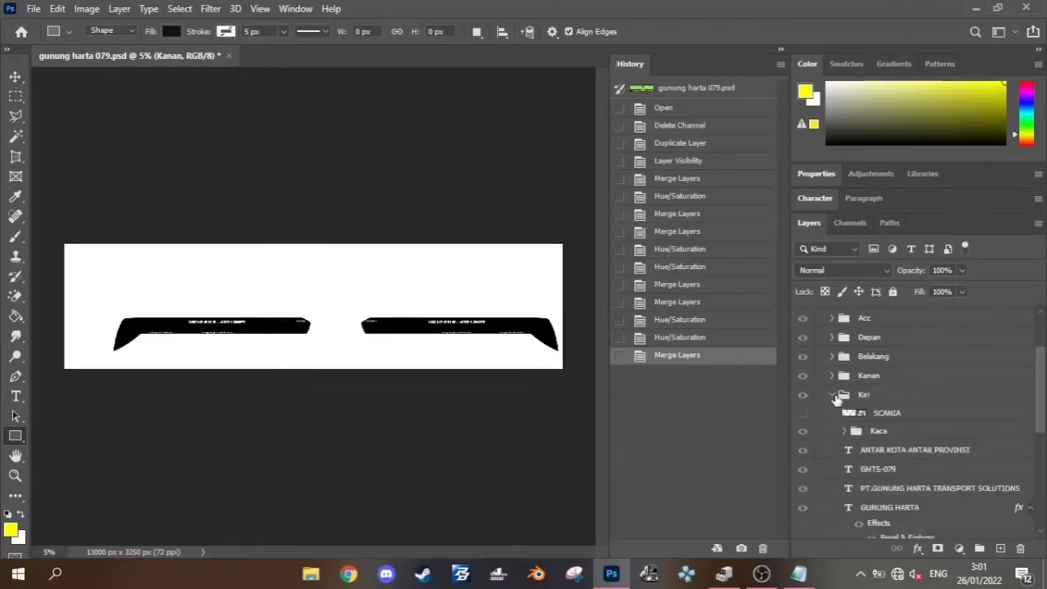
left_click(832, 394)
left_click(883, 422)
right_click(883, 423)
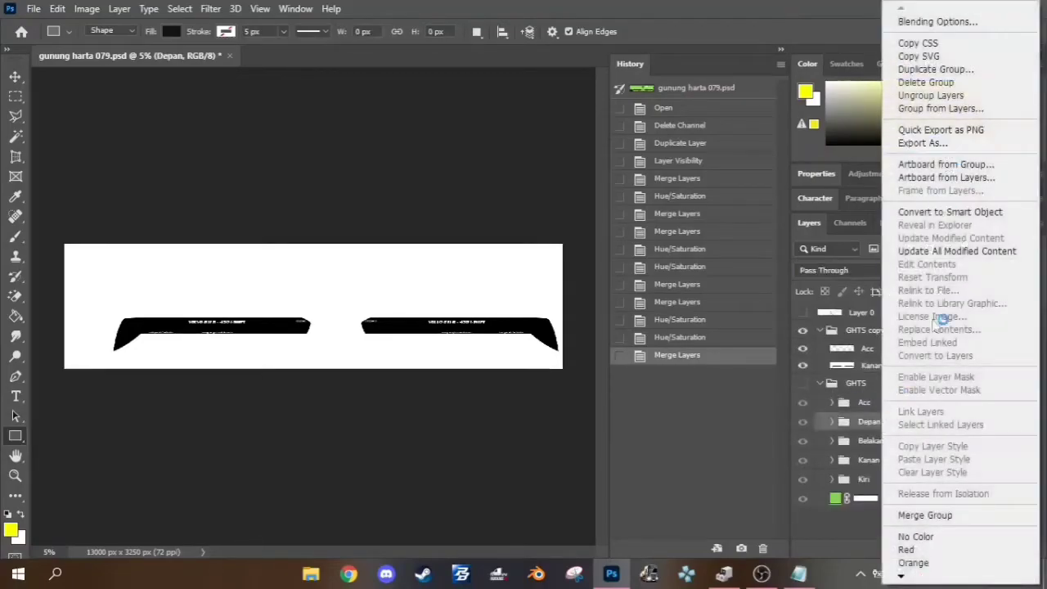
left_click(920, 73)
key("Return")
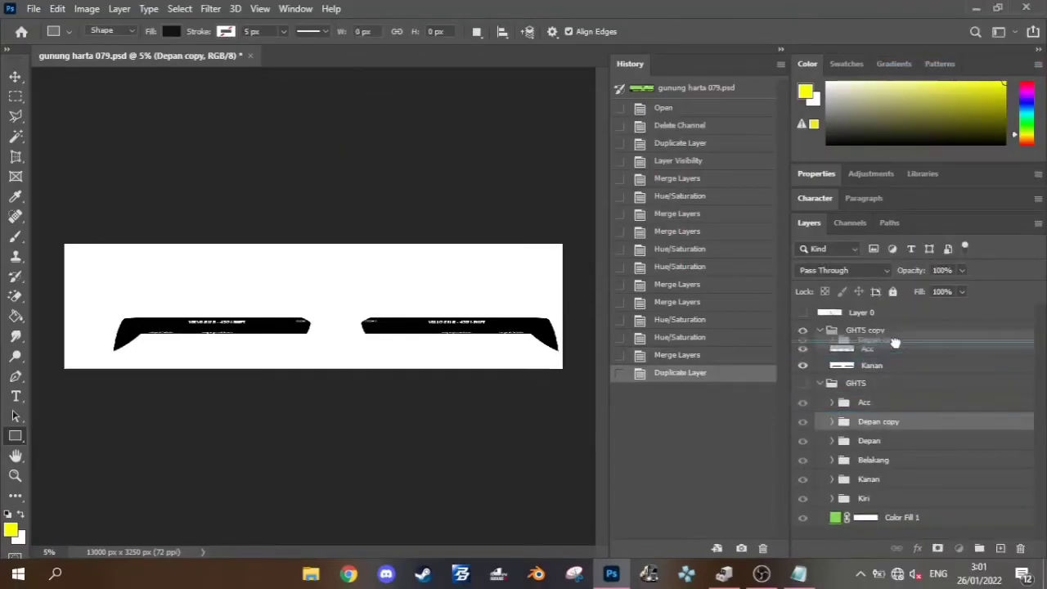
mouse_move(887, 406)
left_mouse_down()
mouse_move(895, 342)
mouse_move(867, 377)
mouse_move(890, 347)
left_mouse_up()
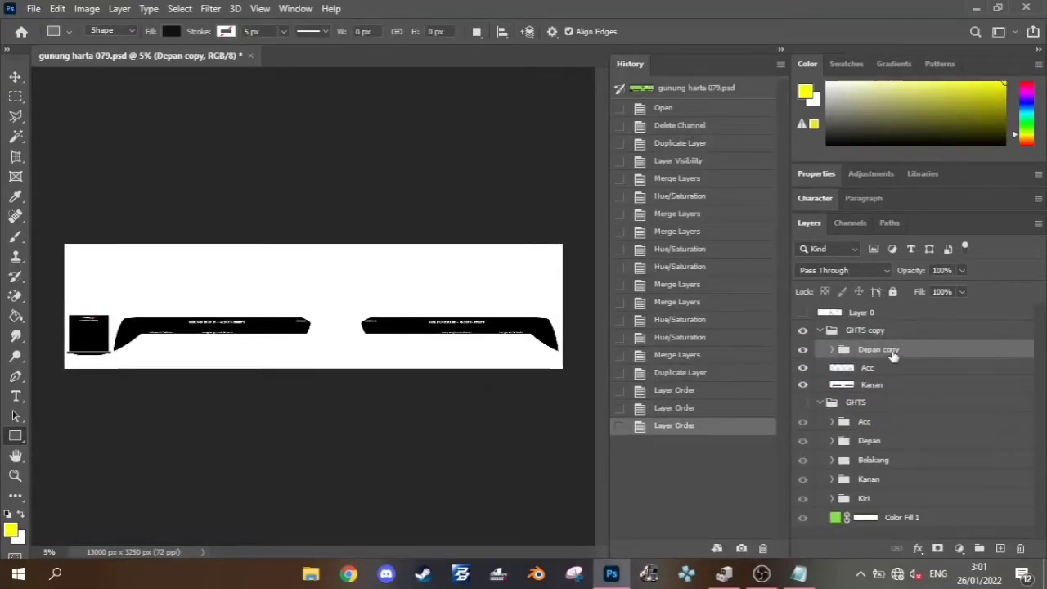
Step: Delete Layer 6 and Layer 9 from the Depan copy group
left_click(832, 349)
left_click(843, 369)
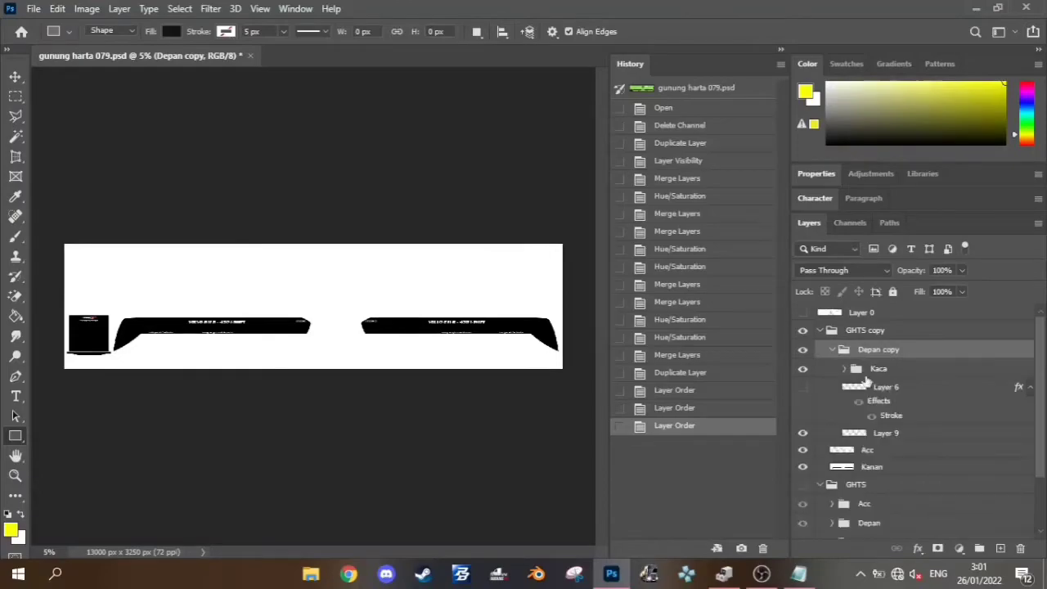
left_click(890, 389)
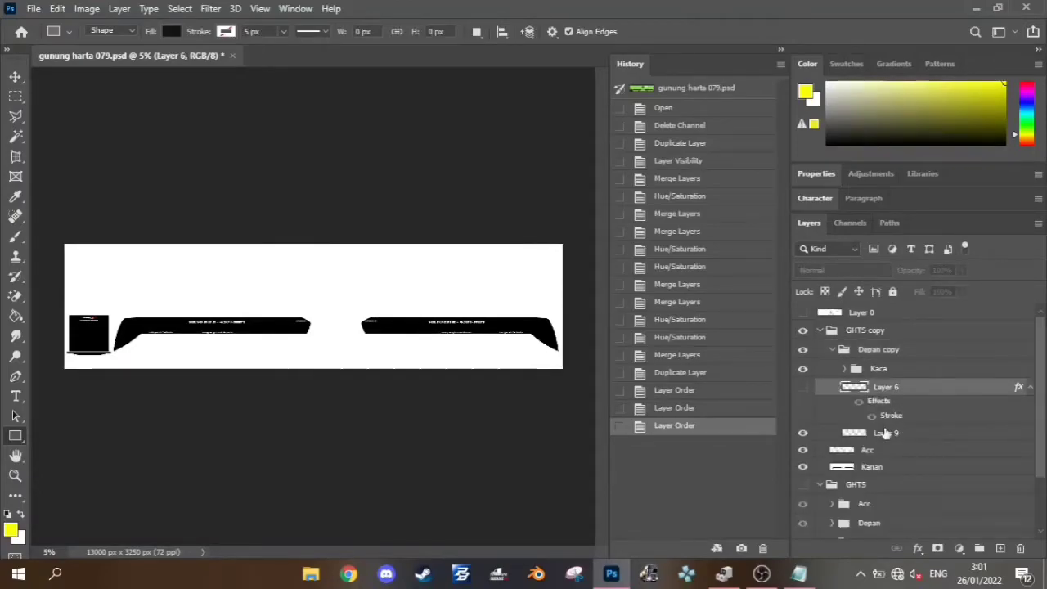
left_click(803, 433)
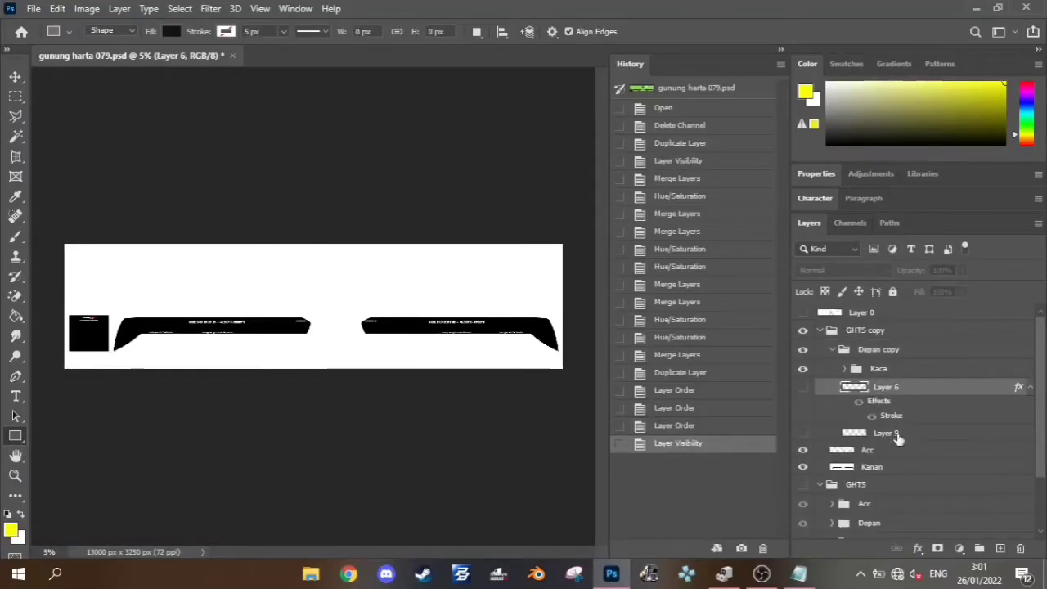
left_click(886, 435, "ctrl")
key("Delete")
Step: Rasterize the VOYAGER text layers' stroke effects and merge the text layers
left_click(844, 368)
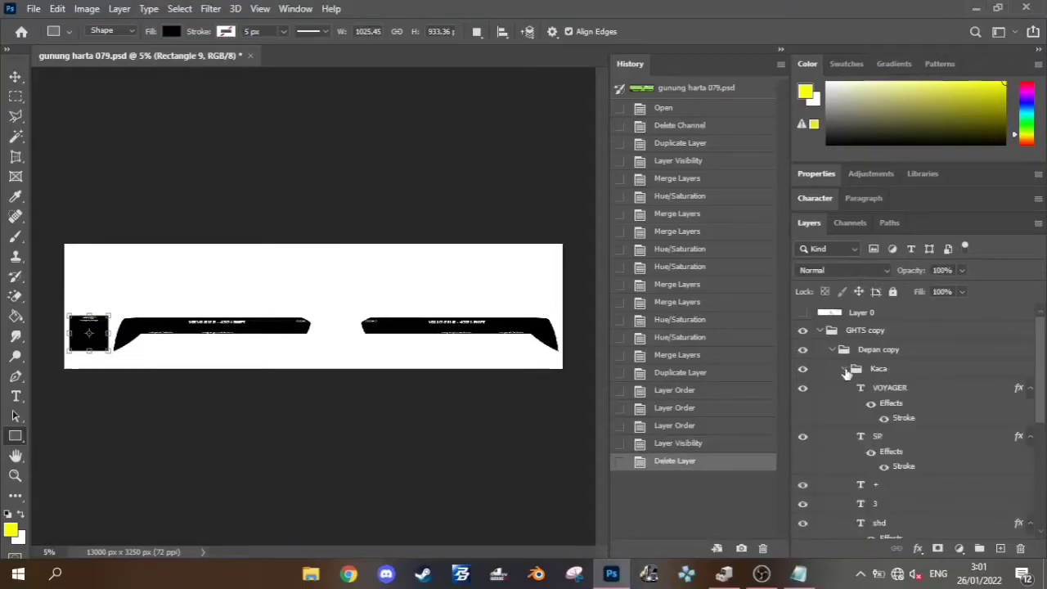
left_click(891, 389)
scroll(892, 389, "down", 5)
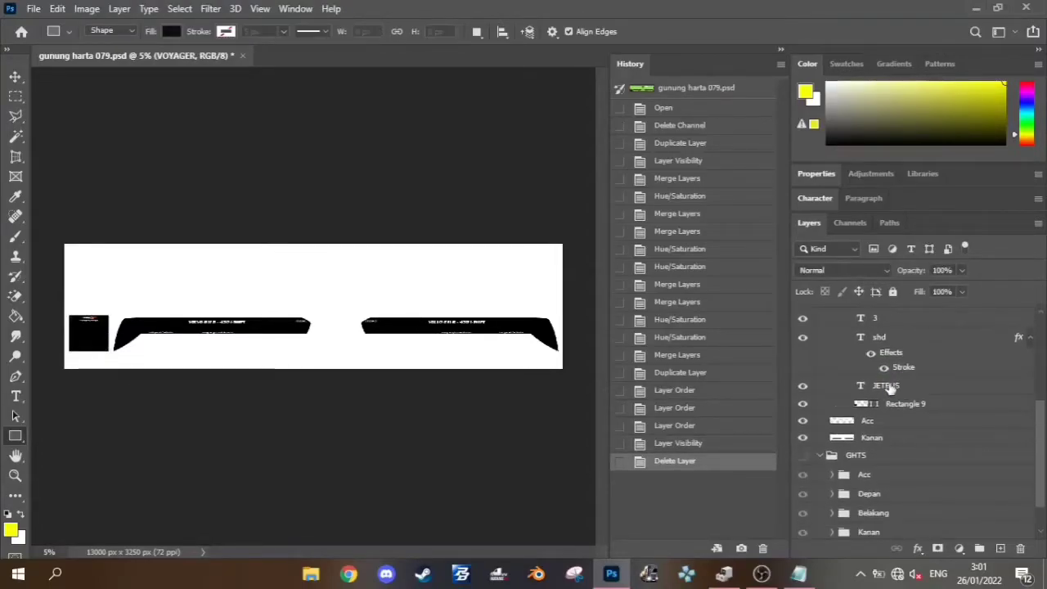
right_click(889, 385)
left_click(875, 263)
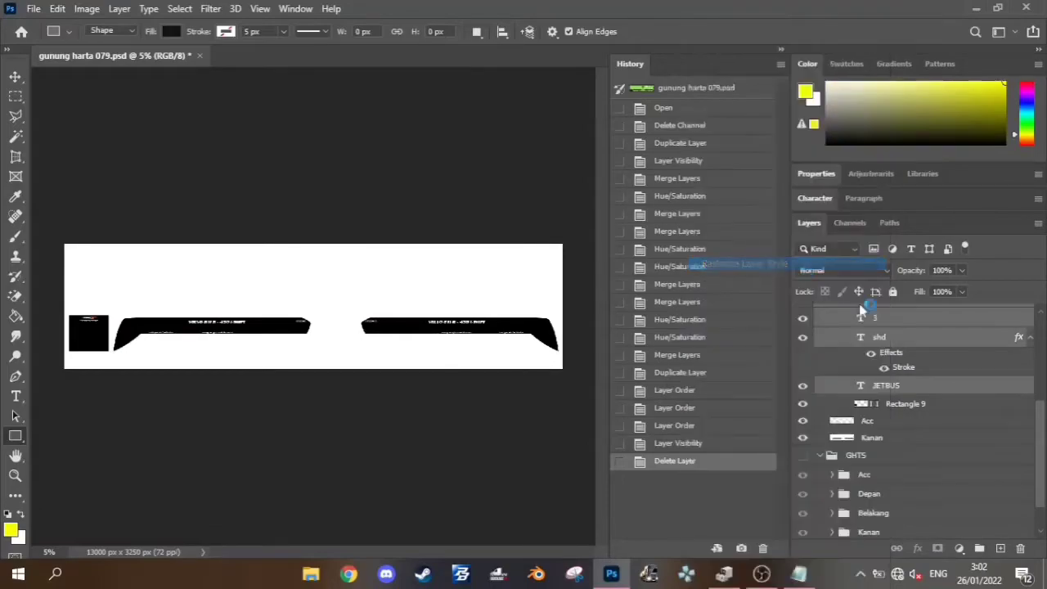
right_click(896, 326)
left_click(727, 453)
Step: Whiten the layer with Lightness +100 and merge the GHTS copy group into one layer
key("ctrl+u")
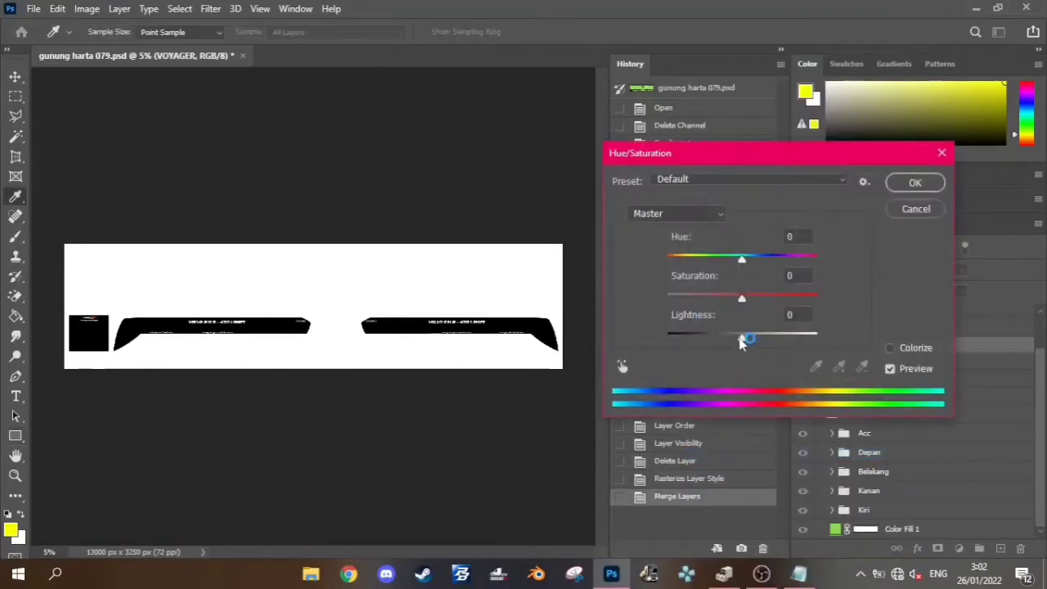
left_click_drag(743, 337, 817, 337)
left_click(914, 182)
right_click(851, 327)
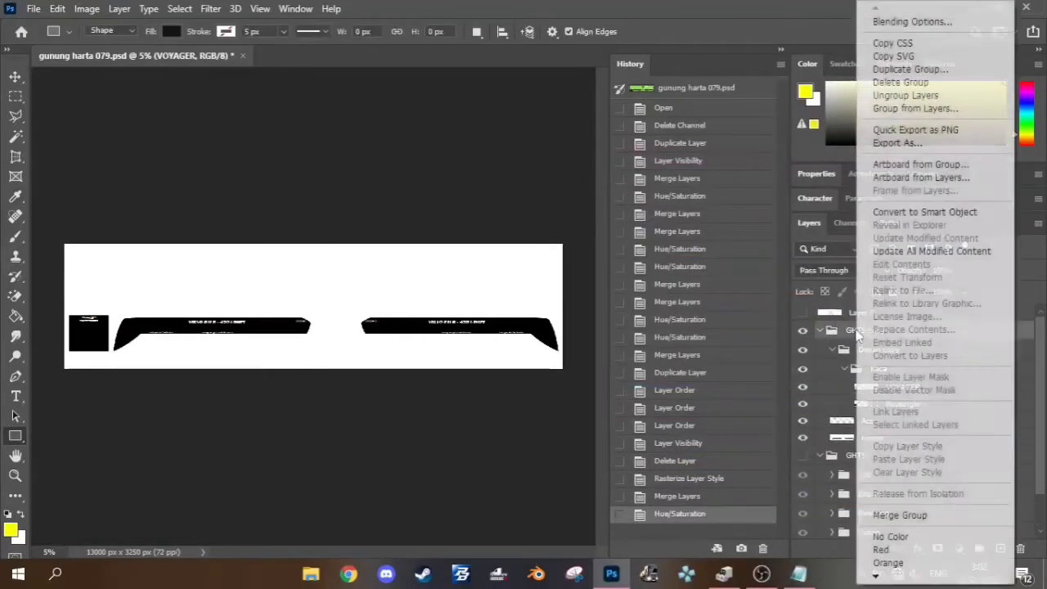
left_click(900, 515)
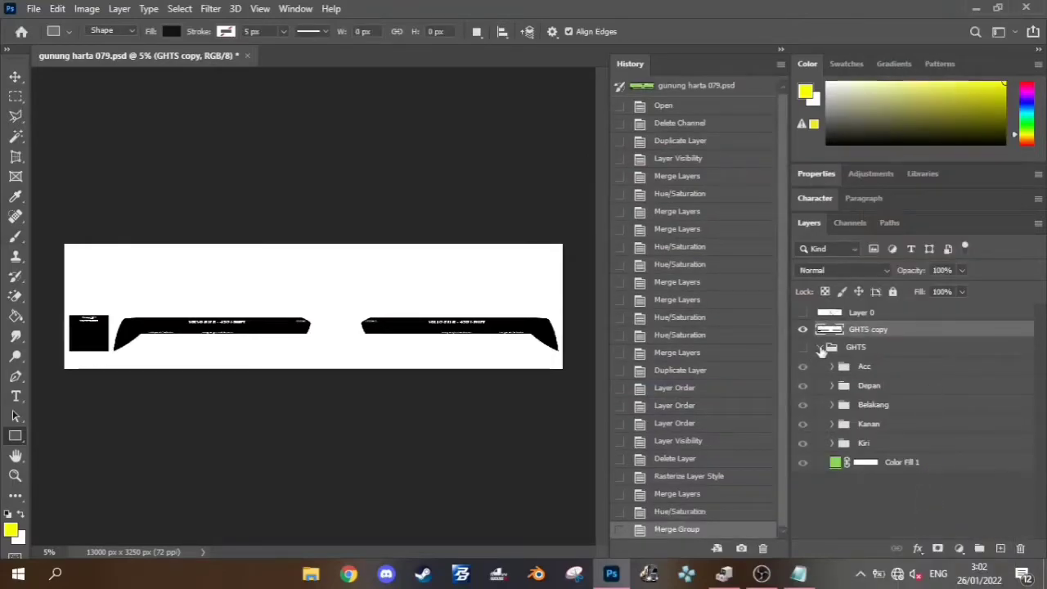
Step: Duplicate the Blue channel as a new channel named Alpha
left_click(850, 223)
right_click(850, 301)
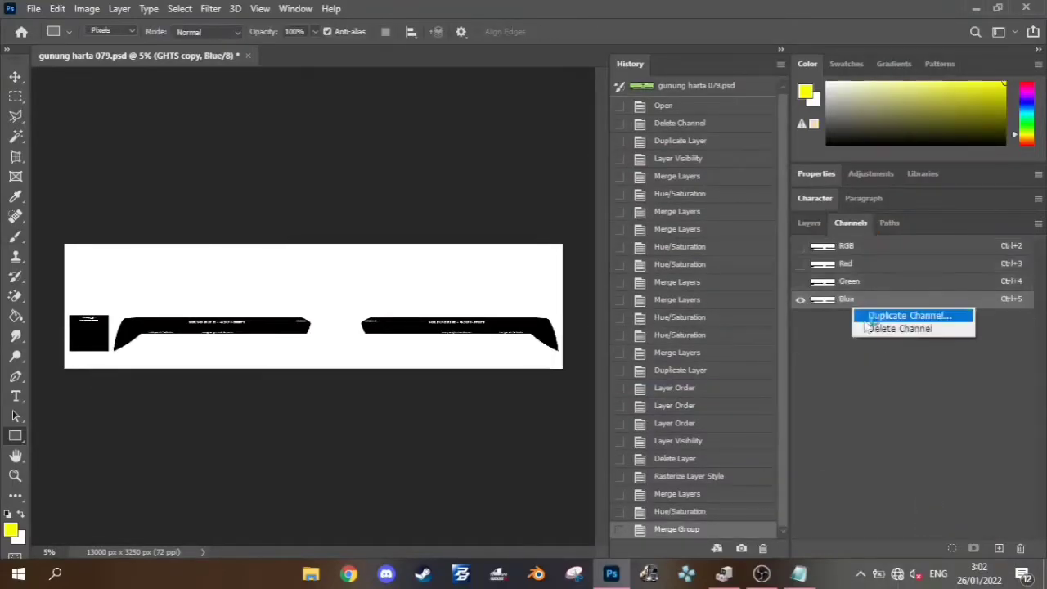
left_click(874, 312)
type("Alpha")
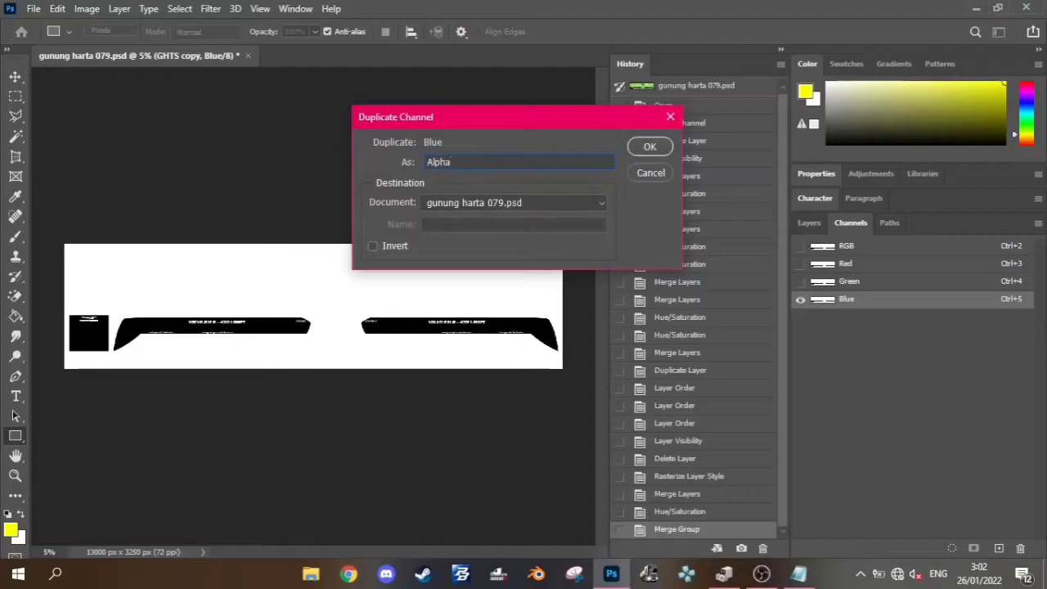
left_click(649, 146)
left_click(798, 573)
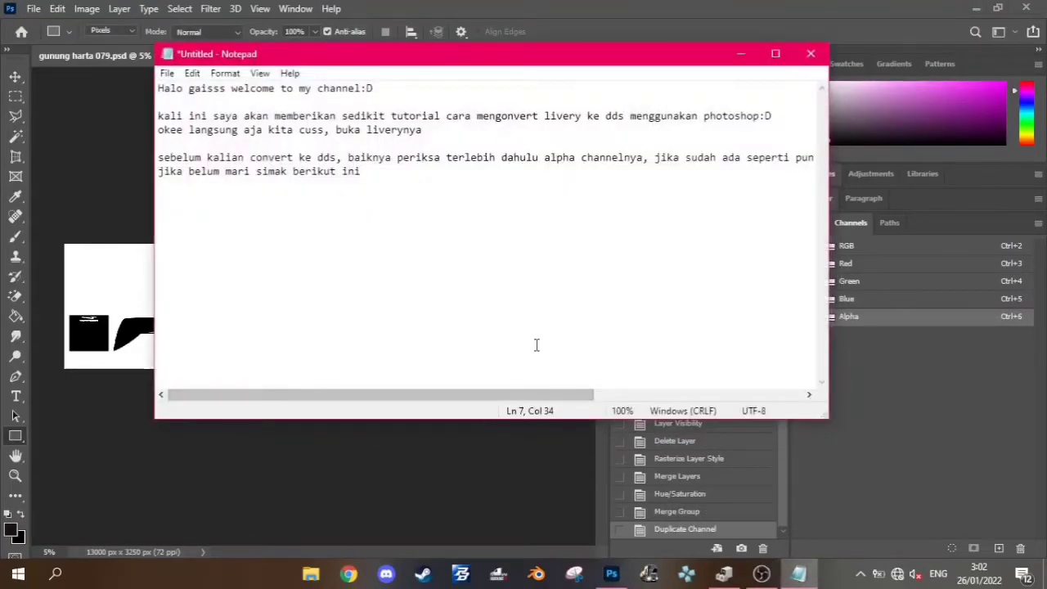
Step: Add a note line: once white, copy the channel to alpha and name it alpha
key("Return")
type("jika s")
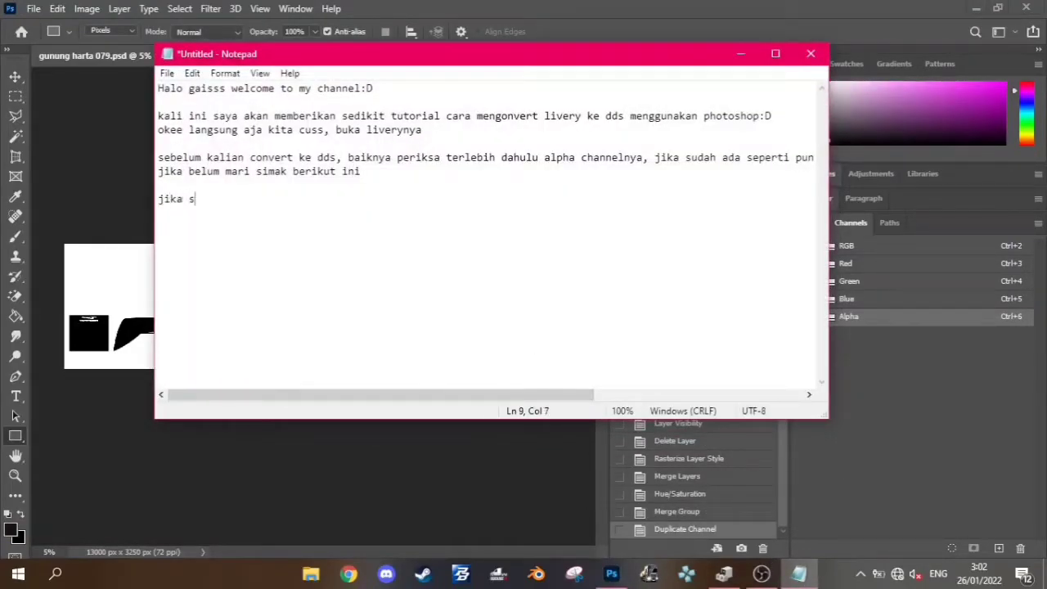
type("udah putih s")
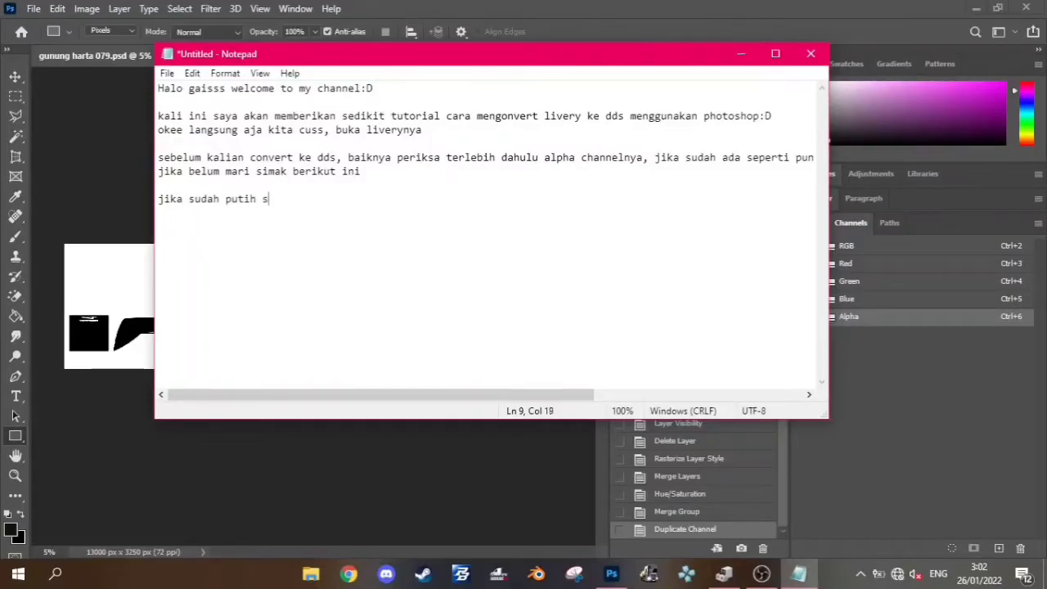
type("epert")
type("i tadi ")
type("co")
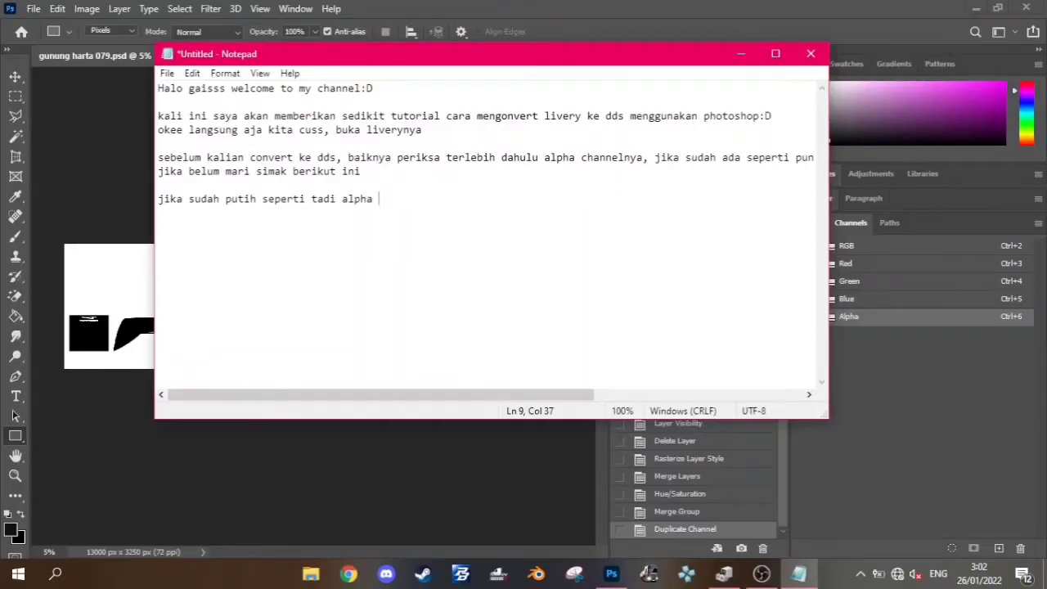
type("nya")
type(" dicopy da")
type("n di ber")
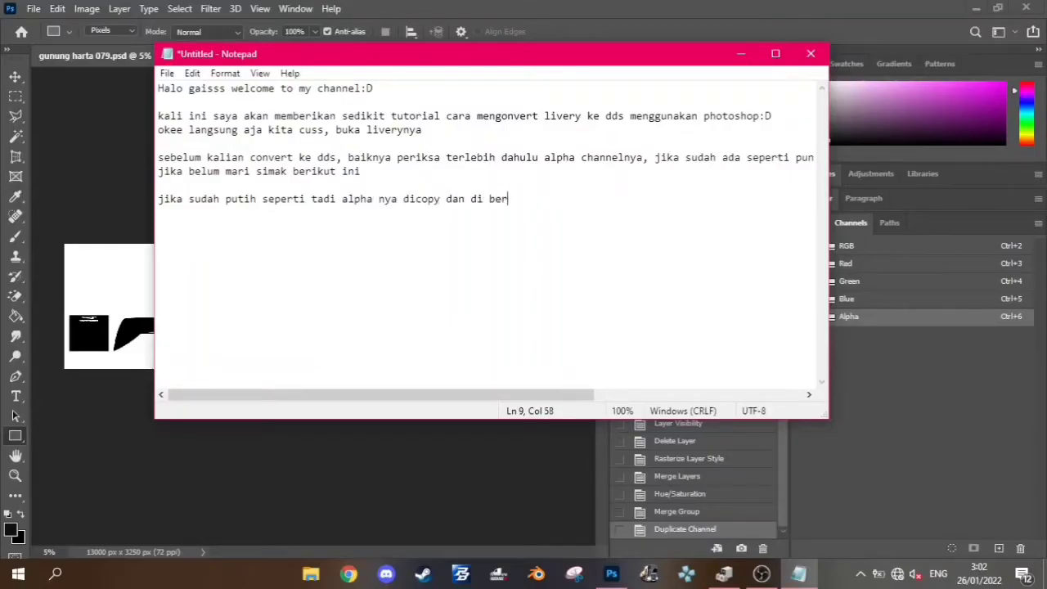
type("i nama ")
type("alp")
type(" layer")
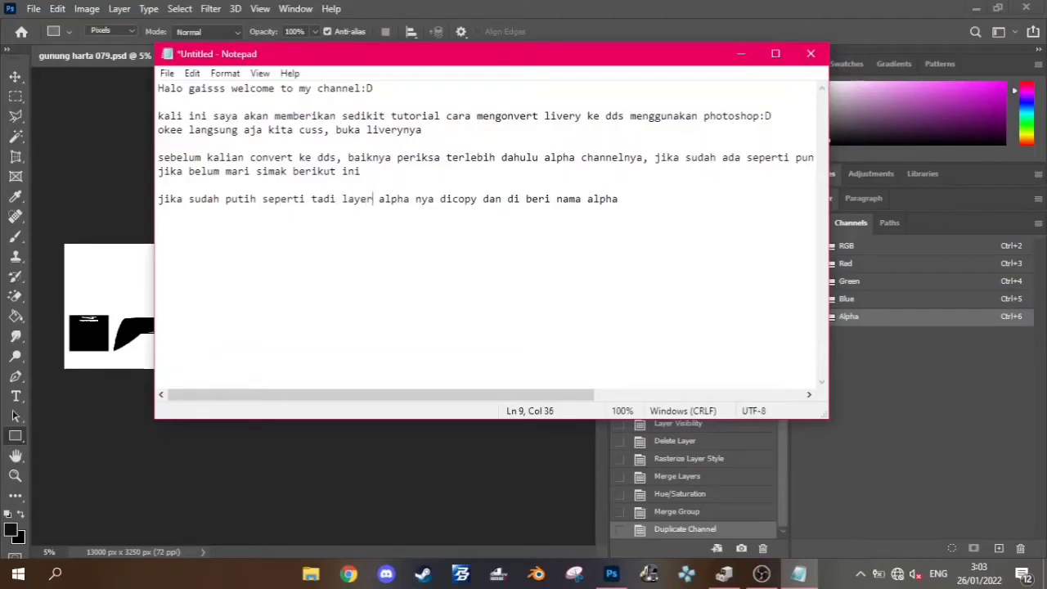
type(" di")
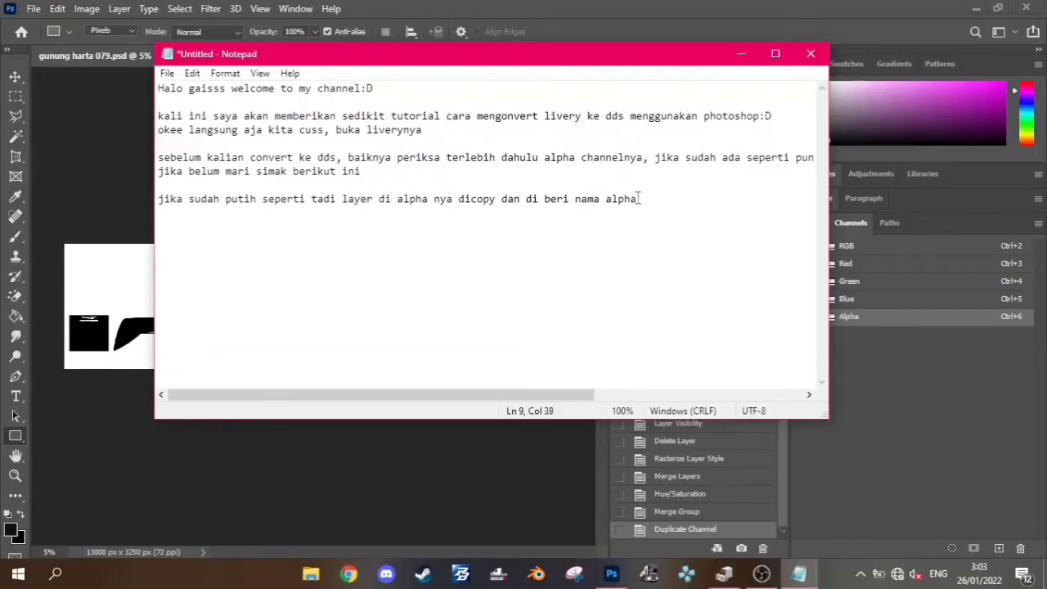
left_click(741, 53)
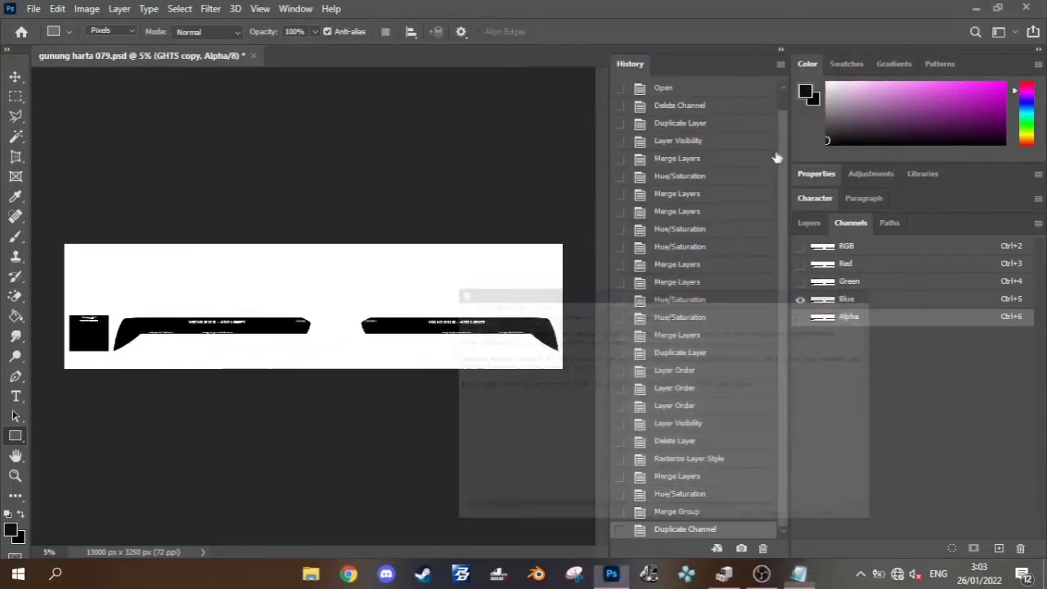
Step: Delete the whitened GHTS copy layer and make the original GHTS group visible again
left_click(800, 317)
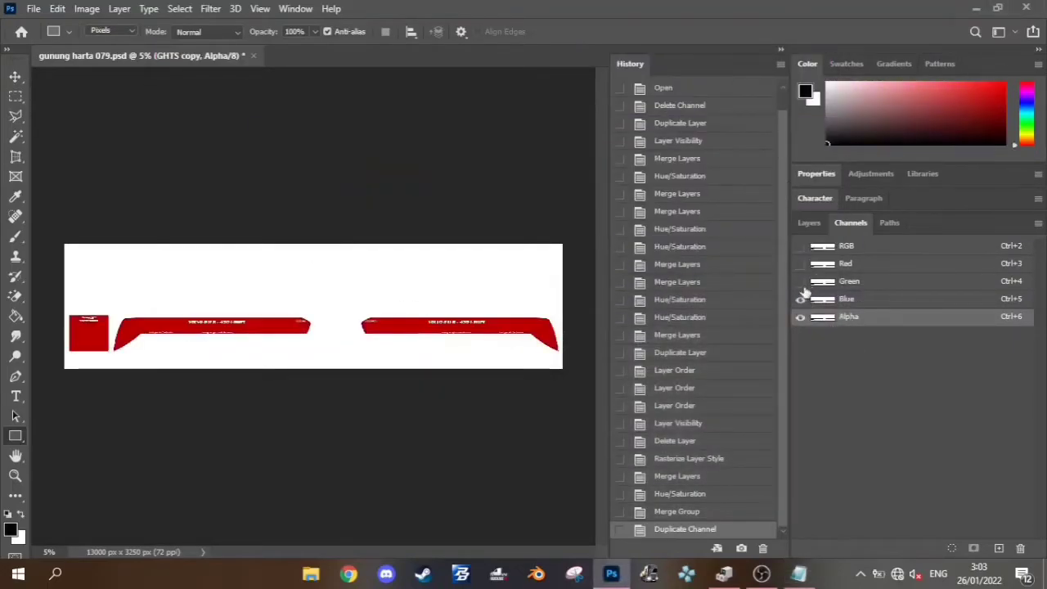
left_click(847, 245)
left_click(809, 222)
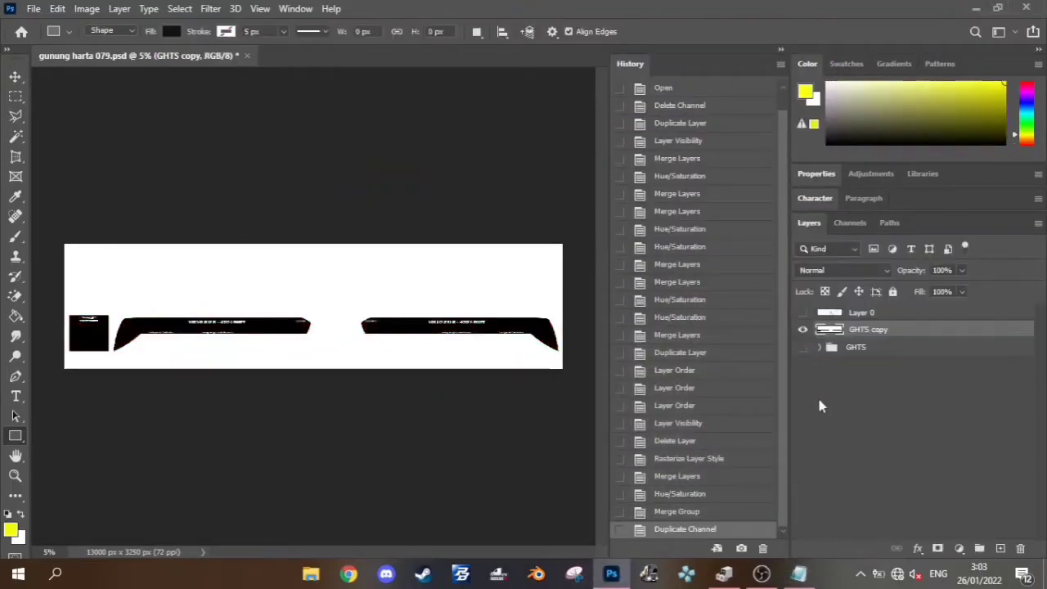
left_click(802, 329)
key("Delete")
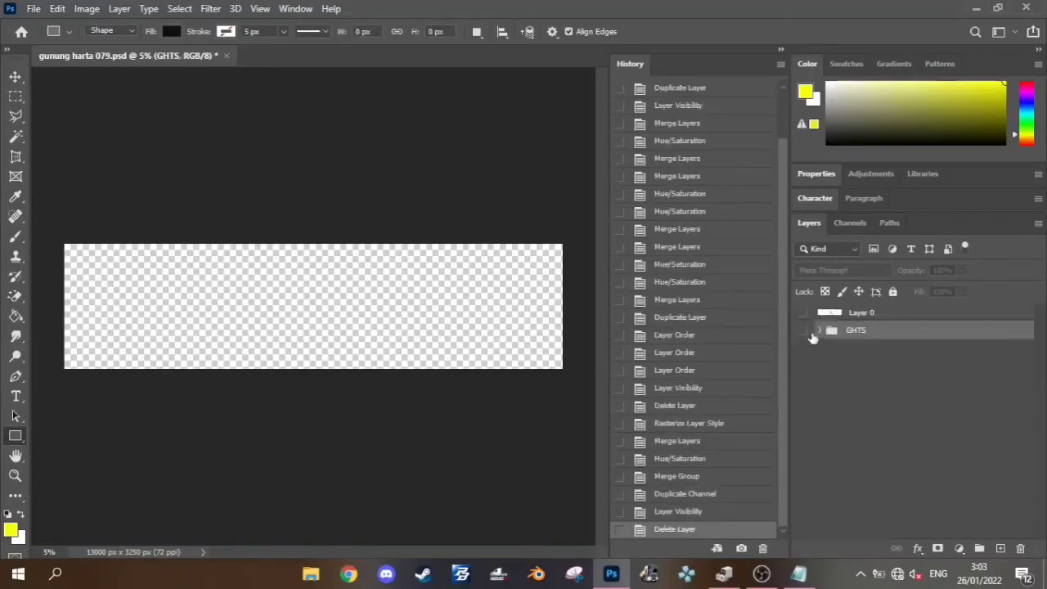
left_click(802, 330)
Step: Turn on the Alpha channel overlay so the black bands show red
left_click(851, 229)
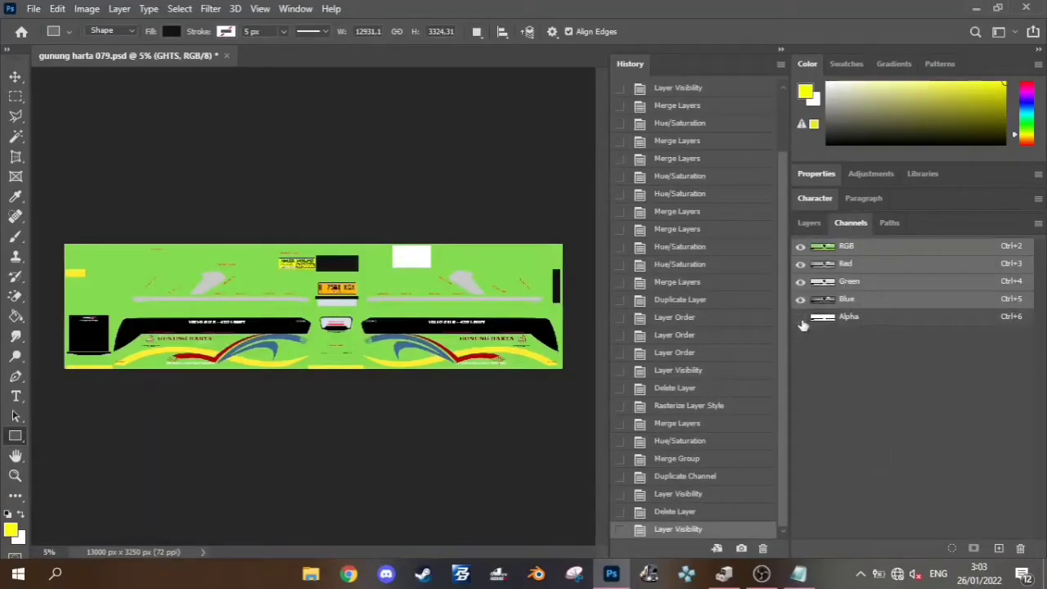
left_click(800, 318)
double_click(801, 319)
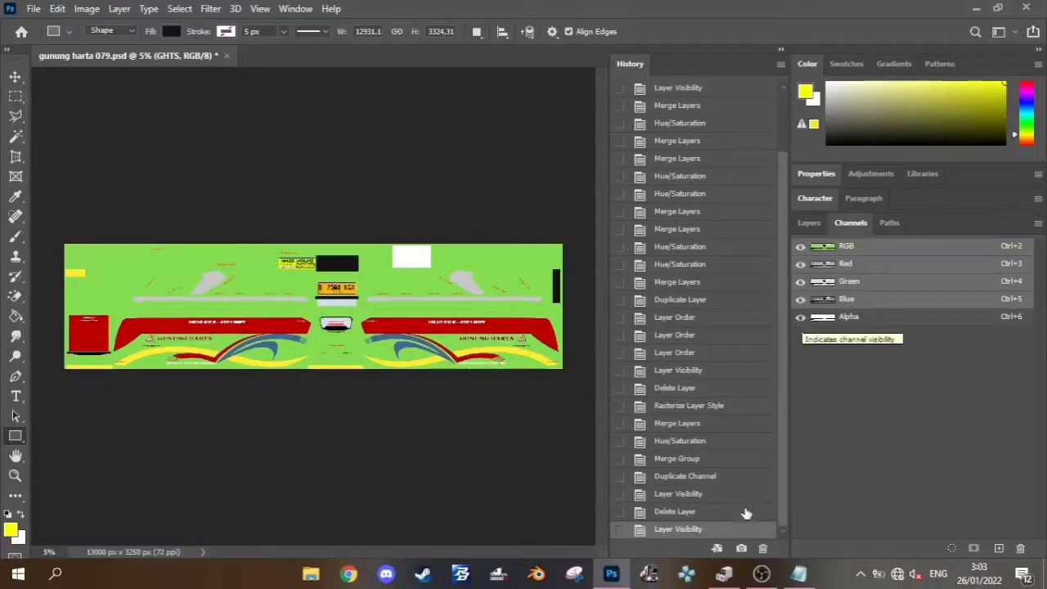
left_click(798, 573)
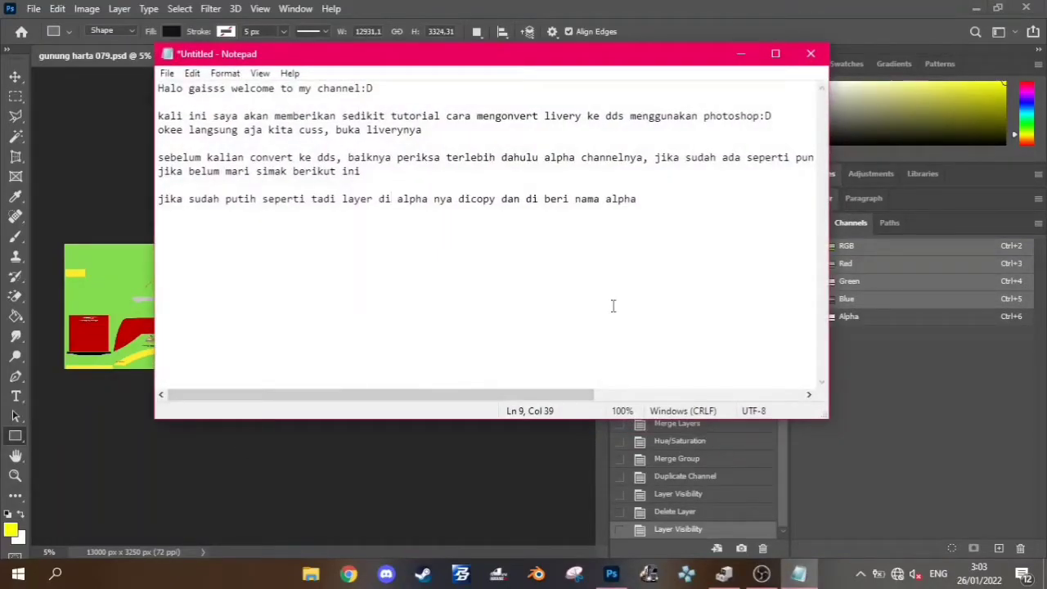
Step: Note 'jika sudah seperti ini mari kita convert ke dds' and hide the Alpha overlay
key("Return")
type("jika sudah seper")
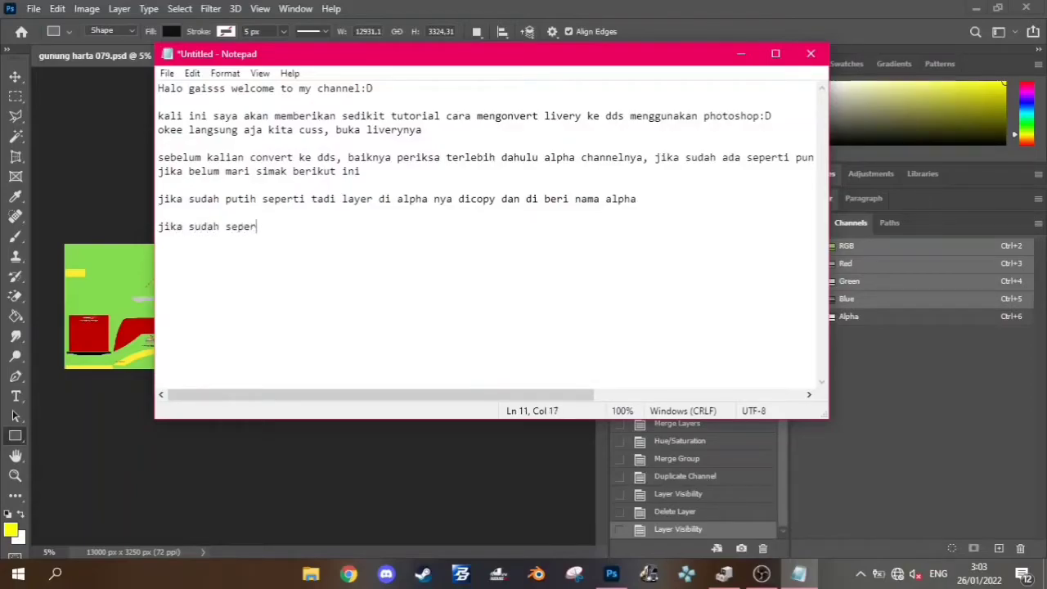
type("ti ini ")
type("mari ki")
type("ta convert ke dds")
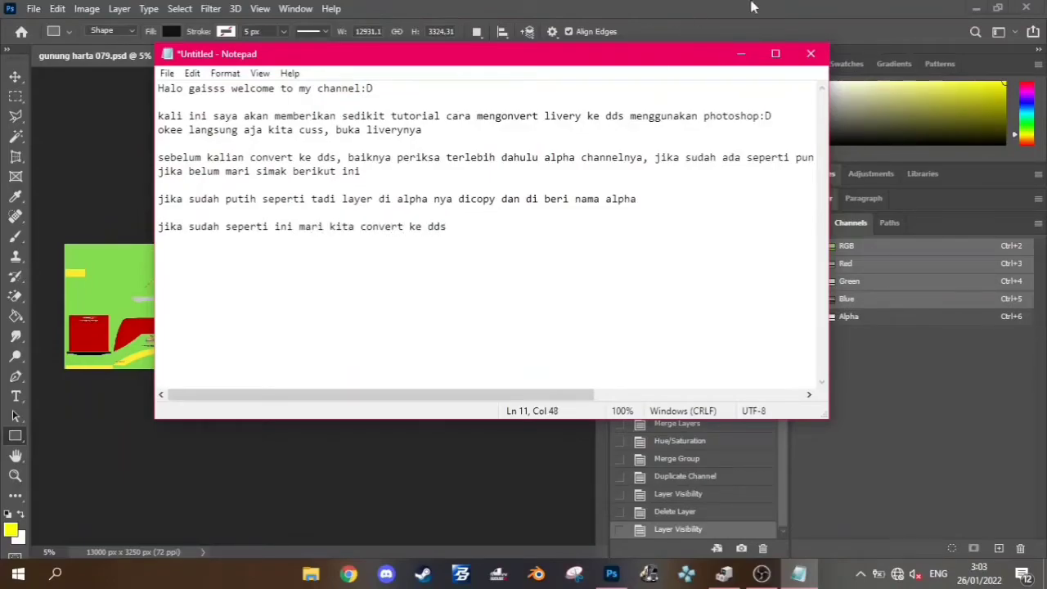
left_click(741, 53)
left_click(800, 316)
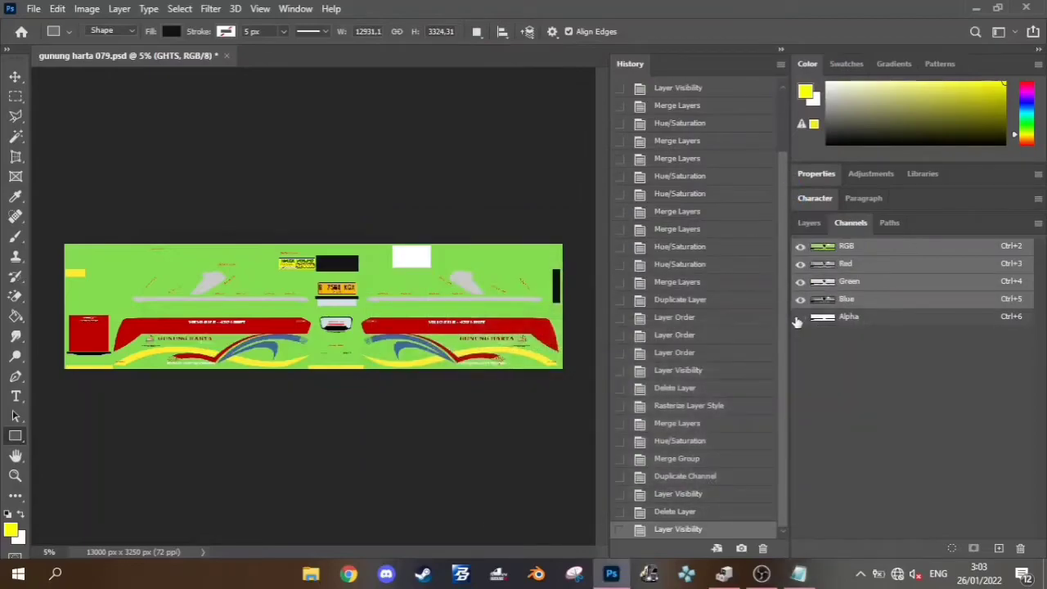
Step: Save the livery in D3D/DDS format to the Desktop as gunung harta 079.dds
left_click(809, 223)
left_click(33, 8)
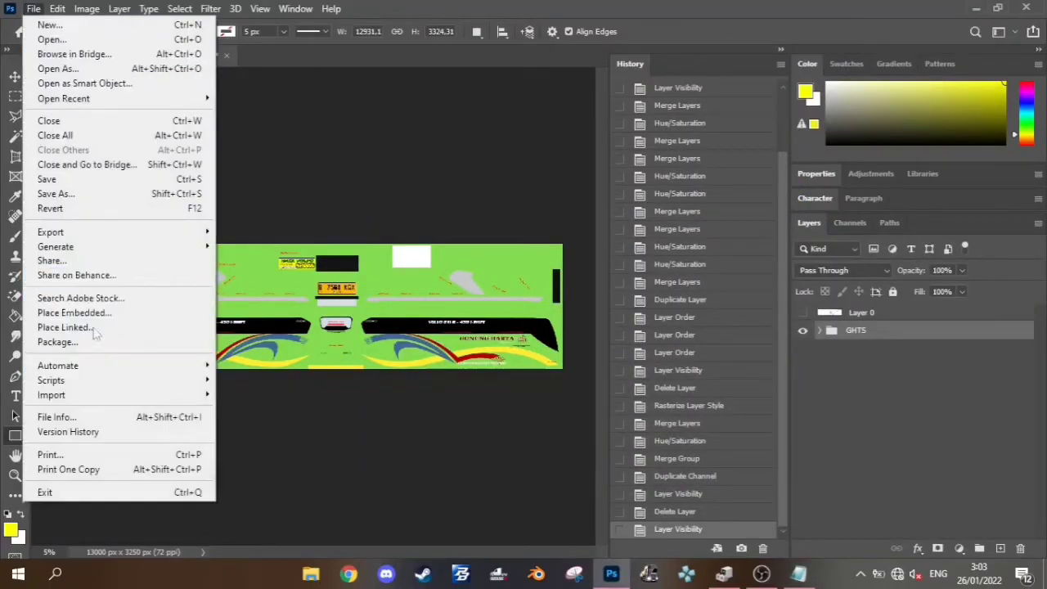
left_click(56, 194)
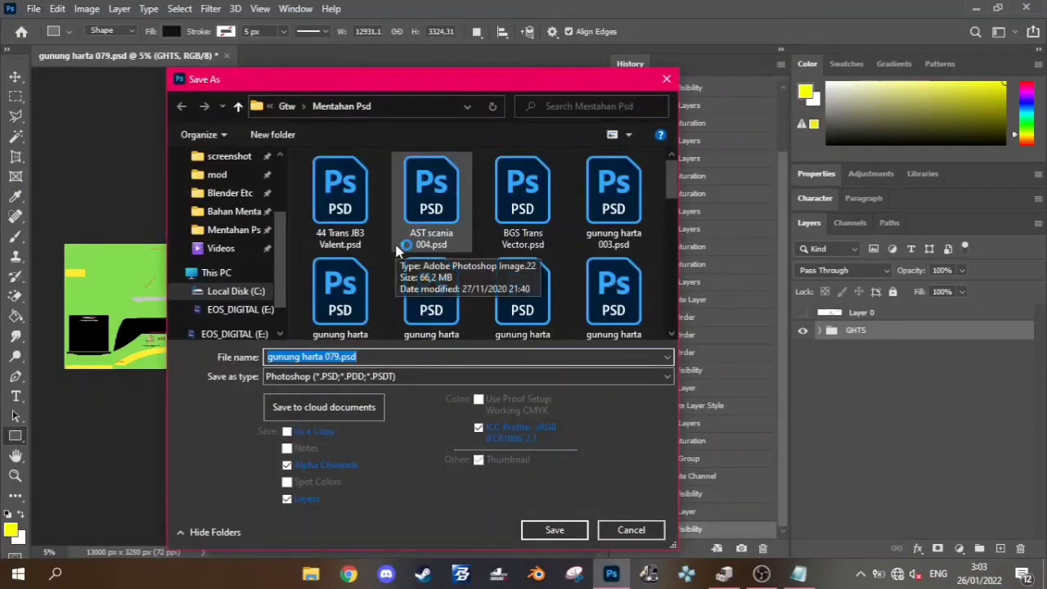
left_click(409, 378)
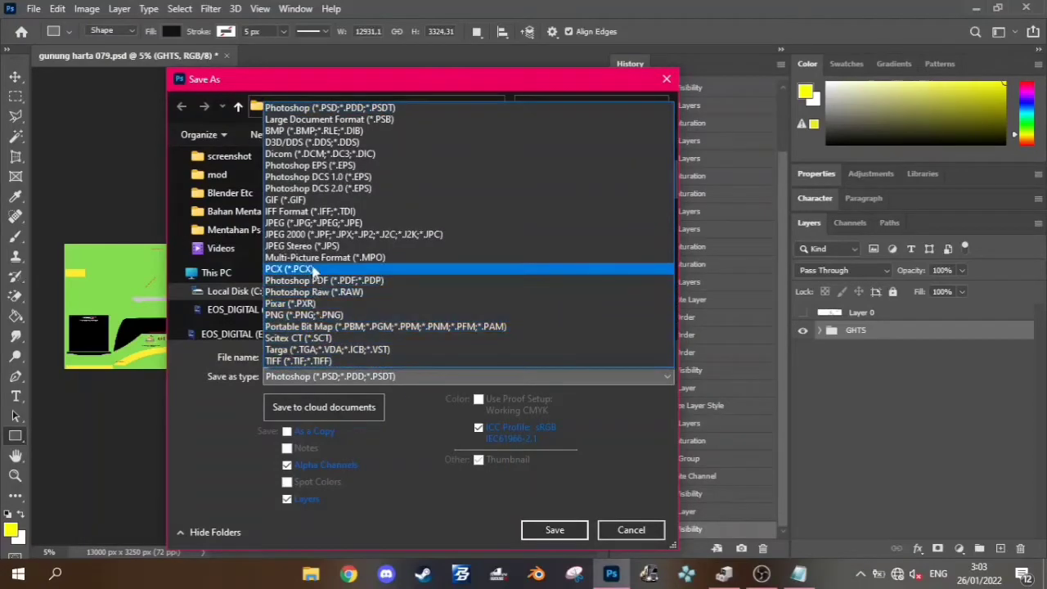
left_click(323, 143)
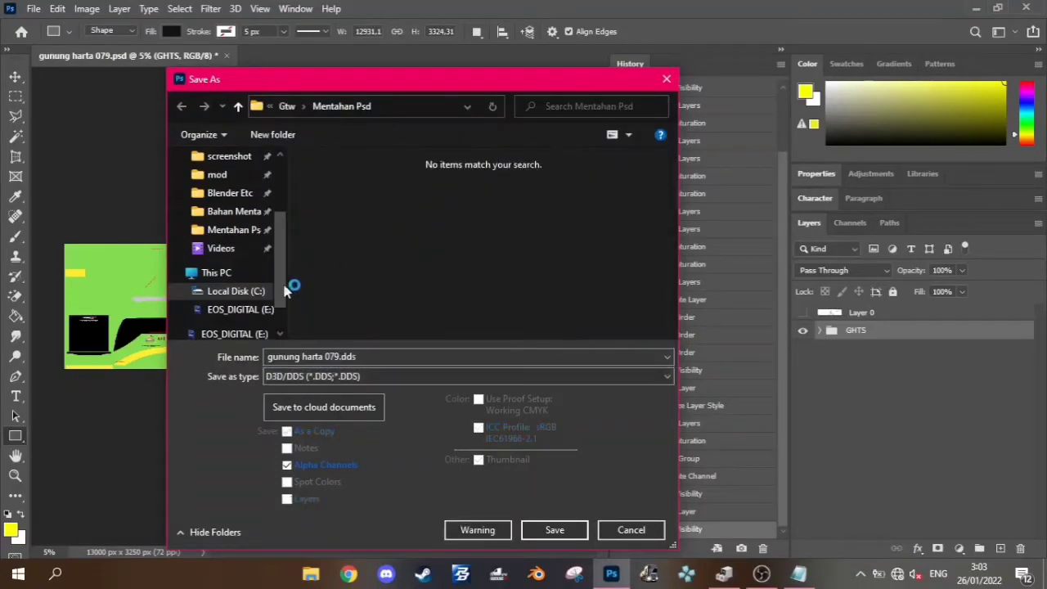
scroll(282, 285, "down", 1)
scroll(221, 278, "up", 3)
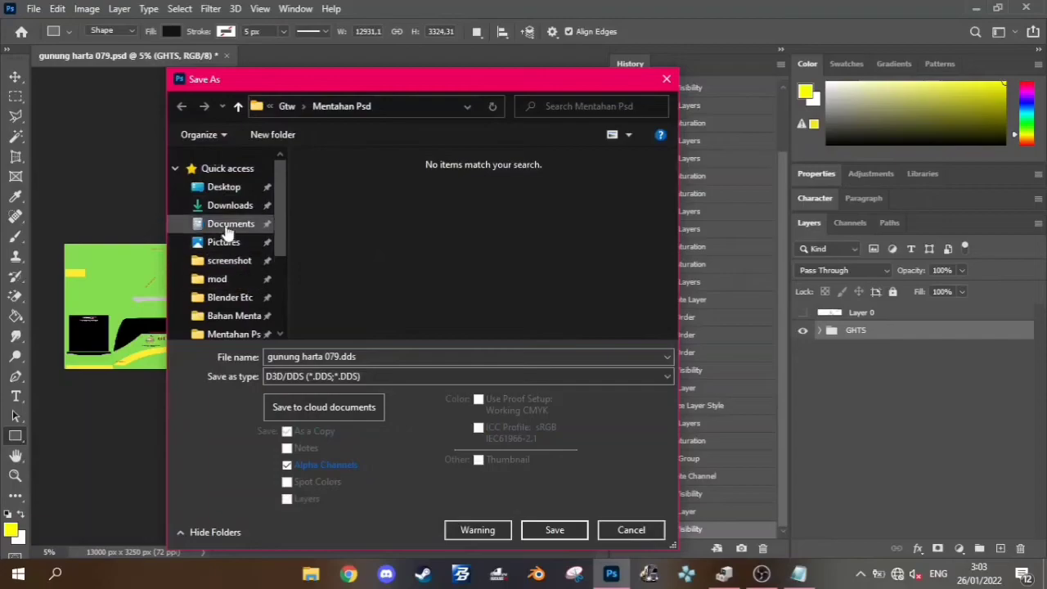
left_click(223, 187)
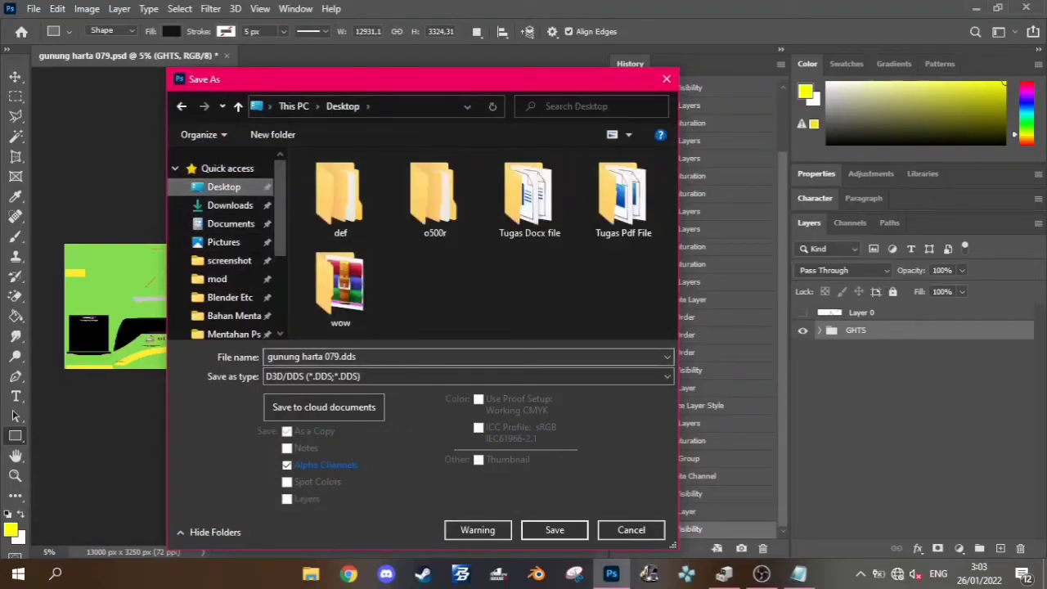
left_click(557, 530)
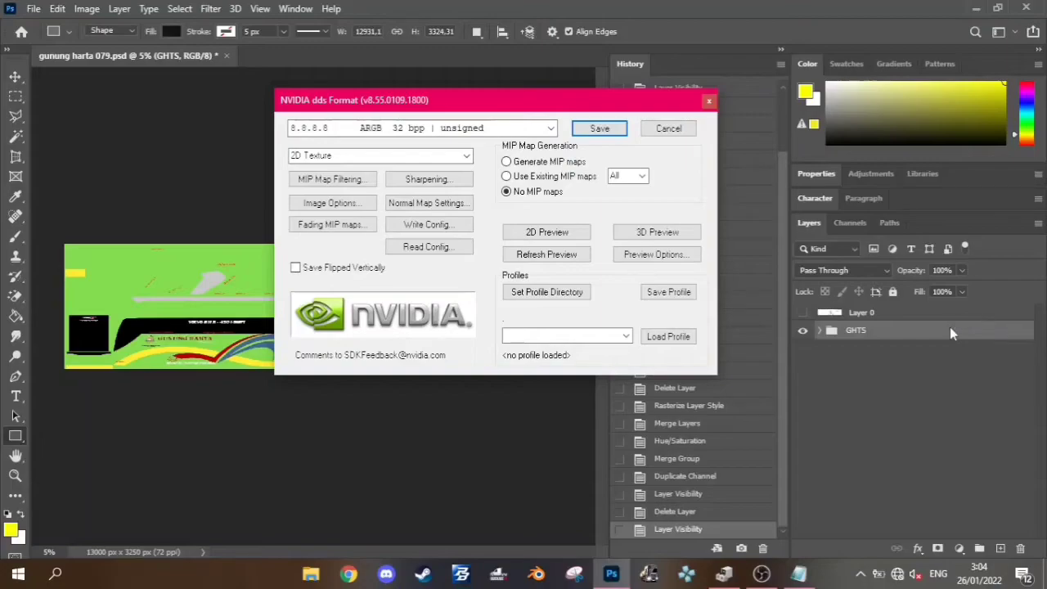
left_click(799, 575)
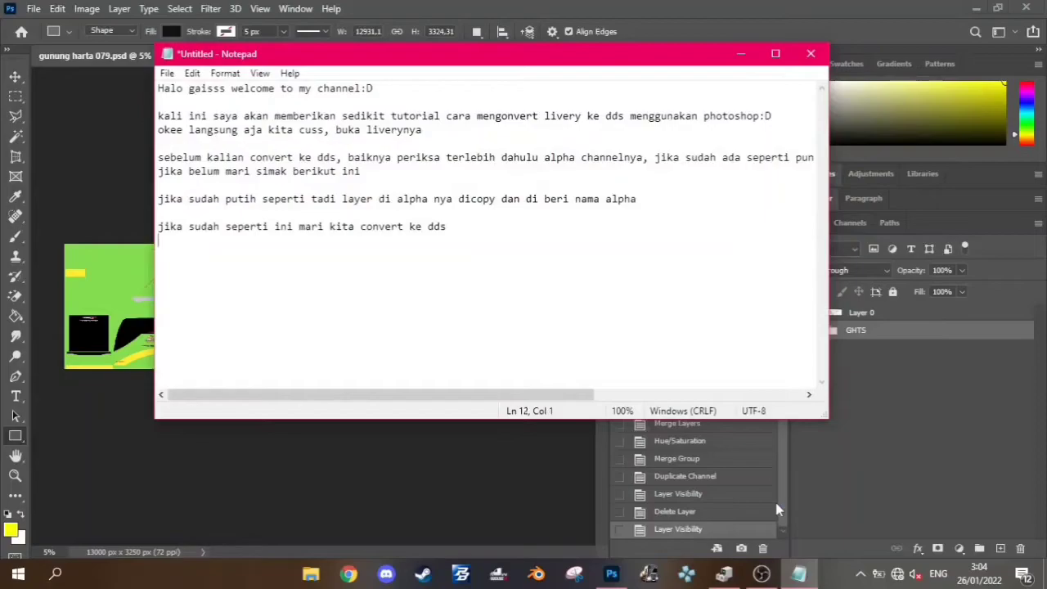
Step: Note that the 13000 x 3250 livery uses DDS 8.8.8.8 32 bit, since DXT5 needs multiples of 4
type("karena saya mengg")
type("unakan ")
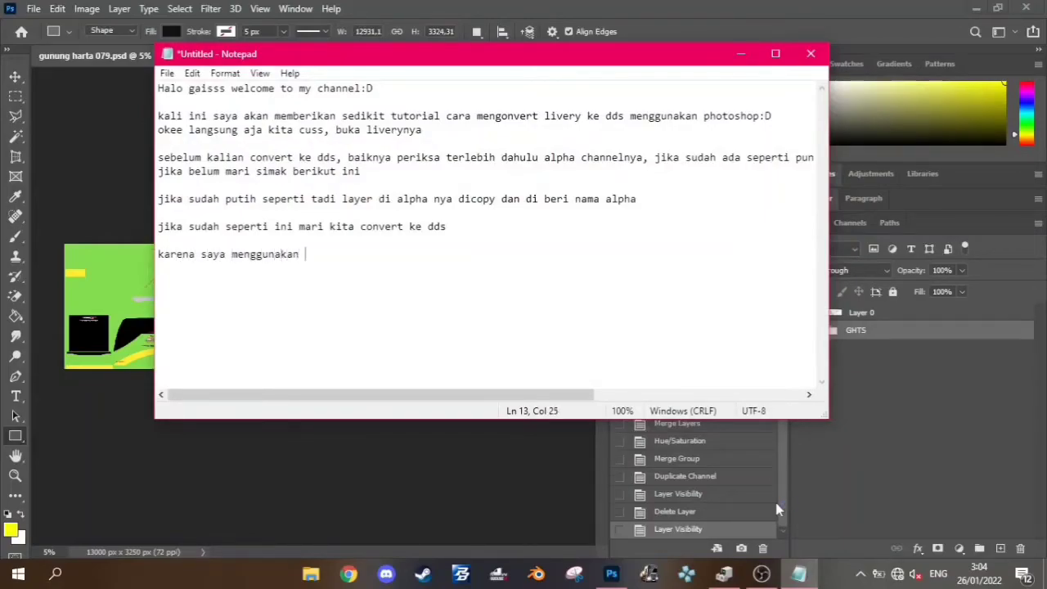
type("resolusi ")
type("13000 x")
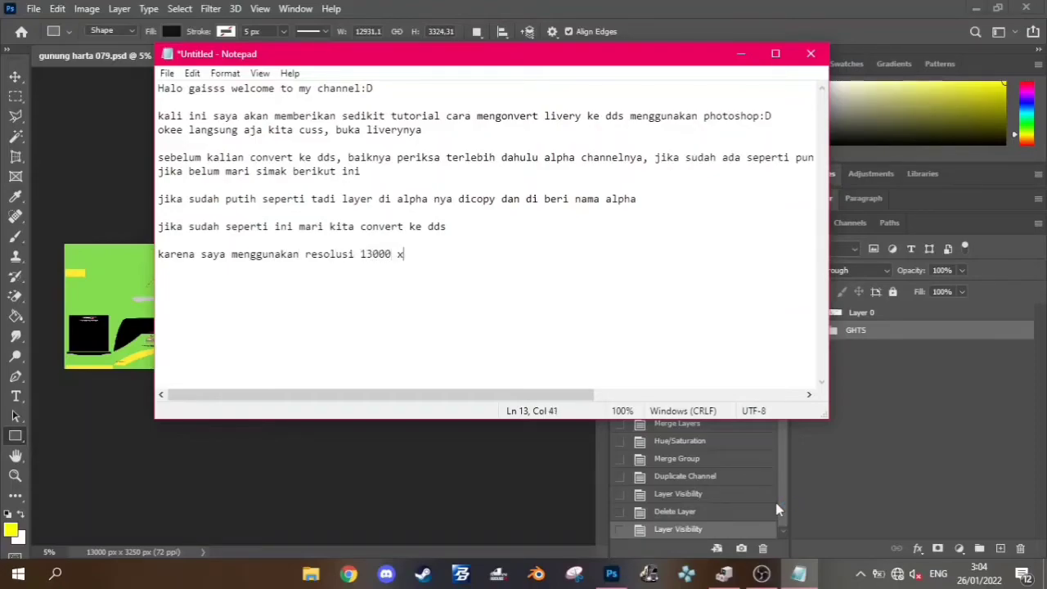
type(" 3250 maka sa")
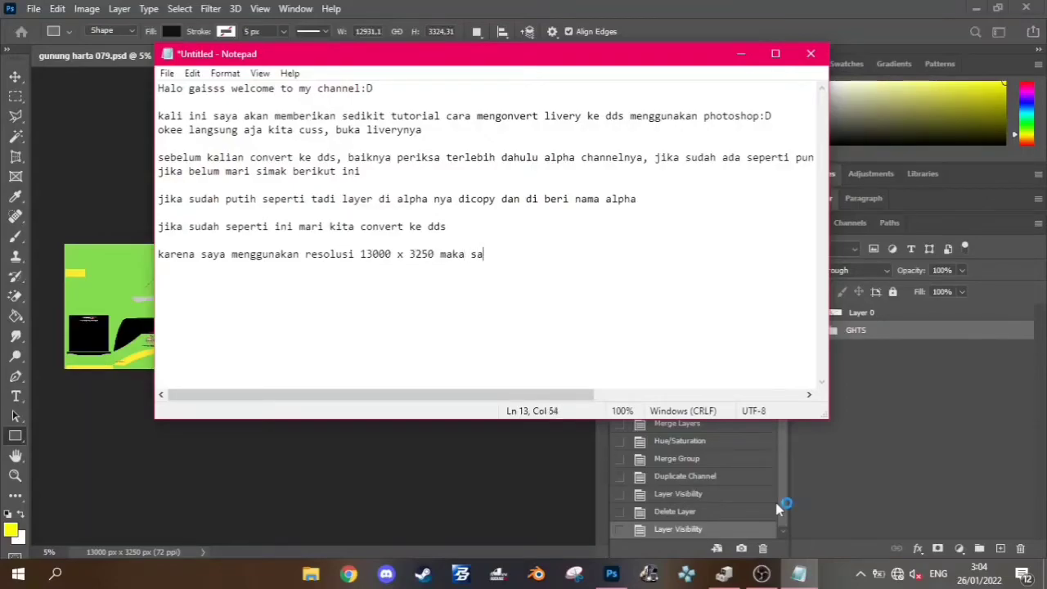
type("ya menggunakan dd")
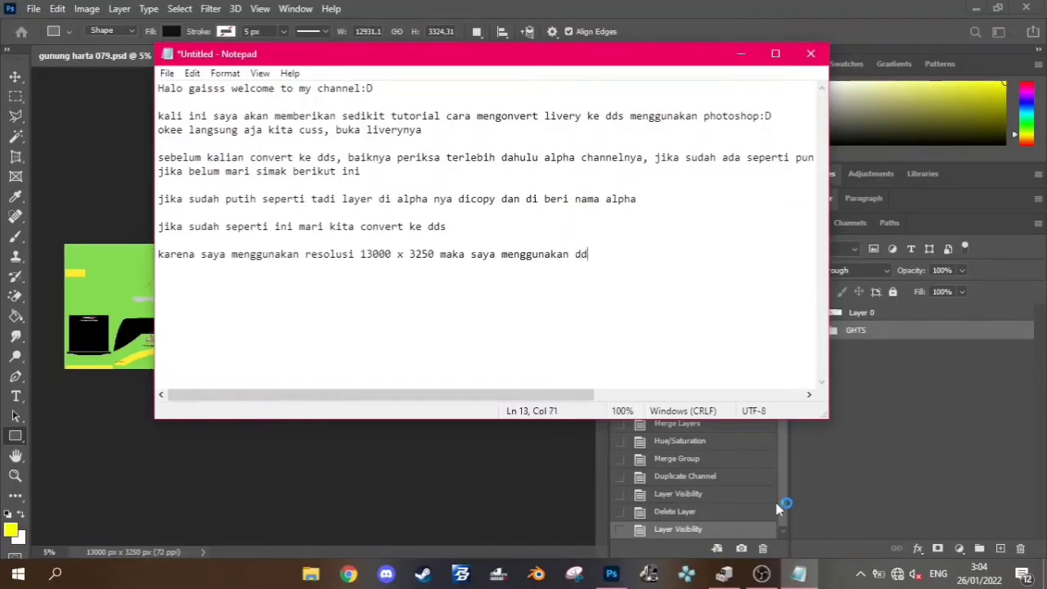
type("s 8")
type(".8.8.8 32")
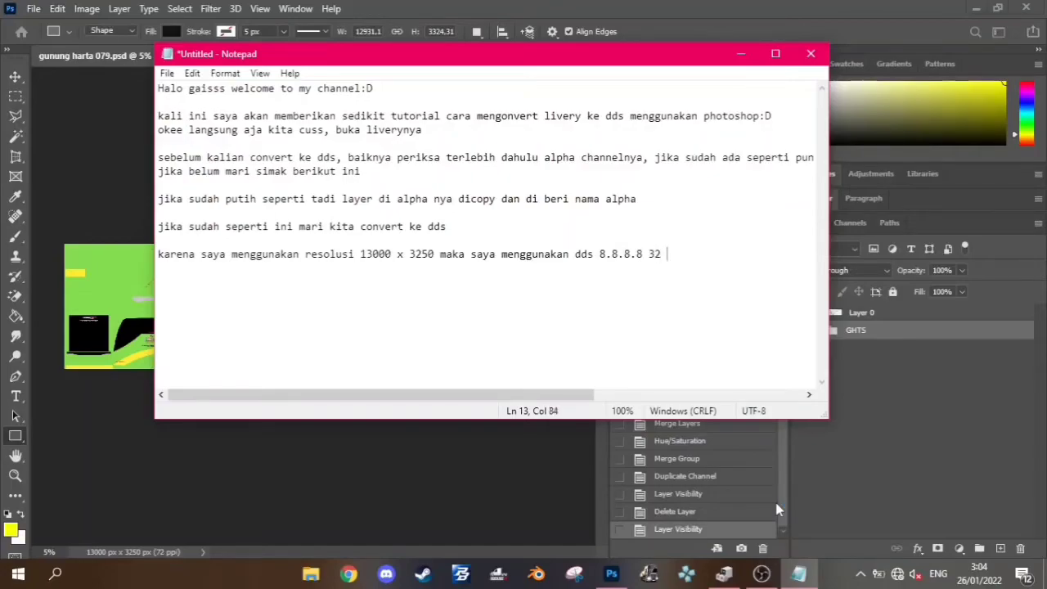
type("bit, u")
type("ntuk dxt")
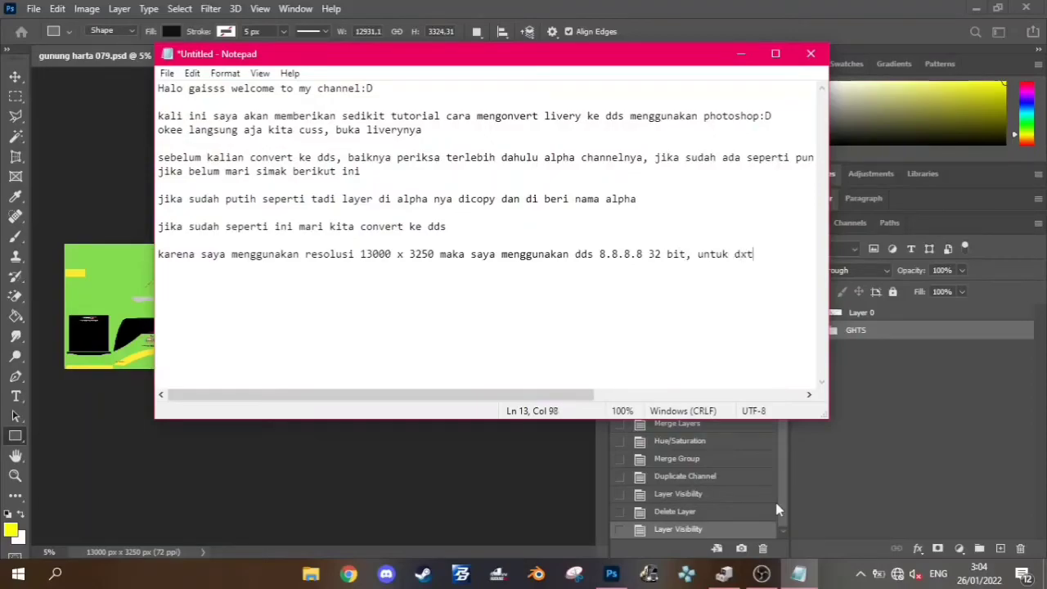
type(" 5 berlaku")
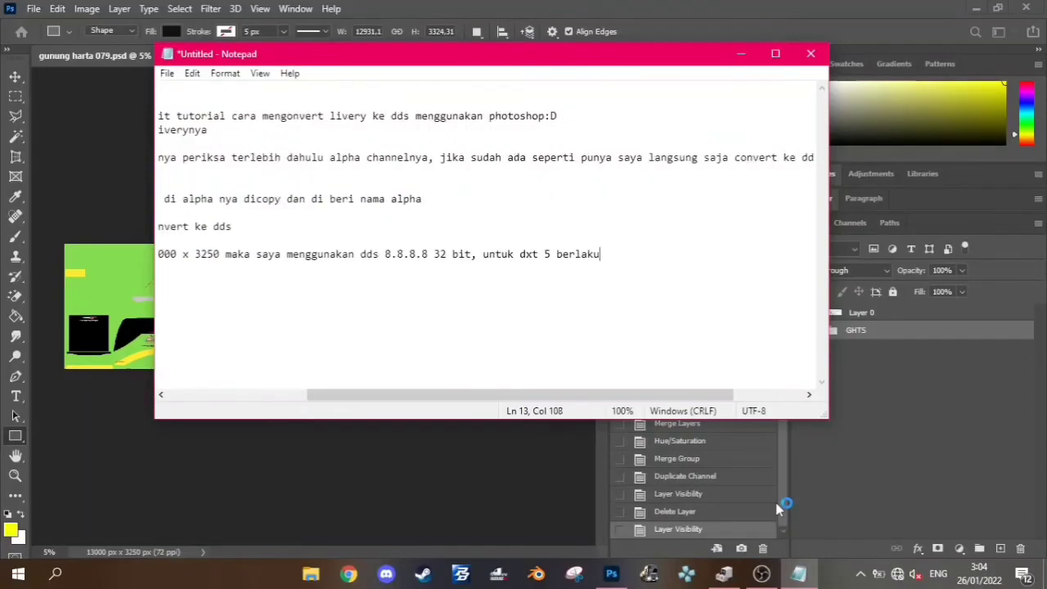
type(" di kelipatan")
type(" 4 saja")
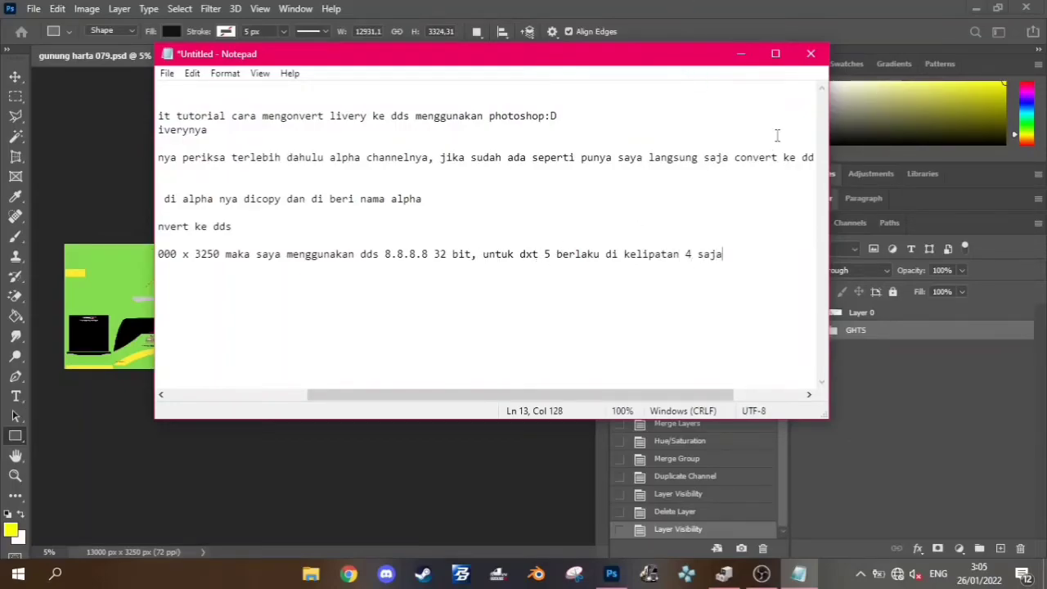
Step: Export the DDS as 8.8.8.8 ARGB 32 bpp unsigned with No MIP maps
left_click(741, 53)
left_click(552, 128)
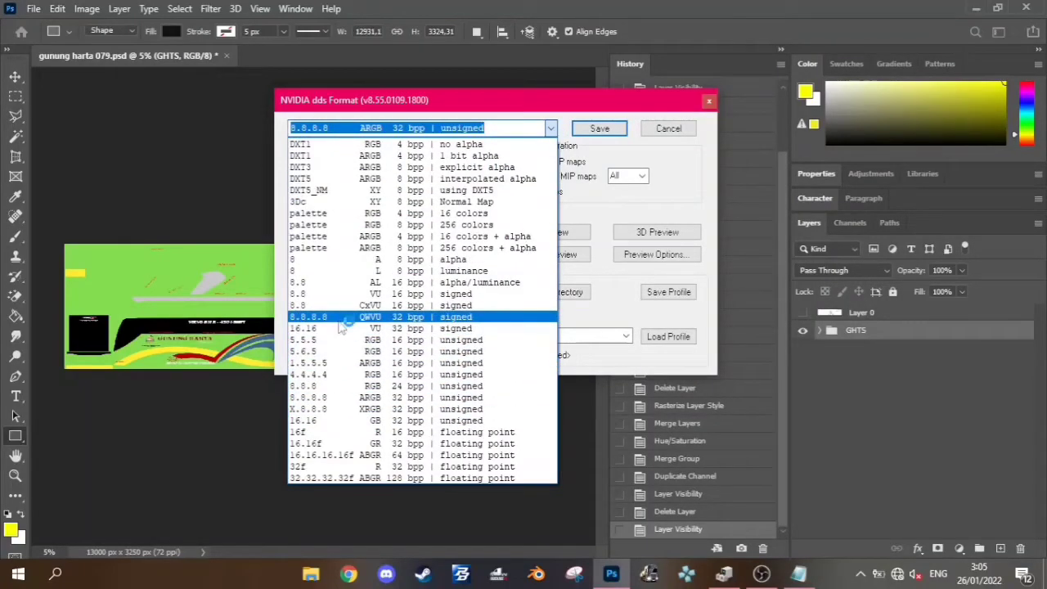
left_click(338, 398)
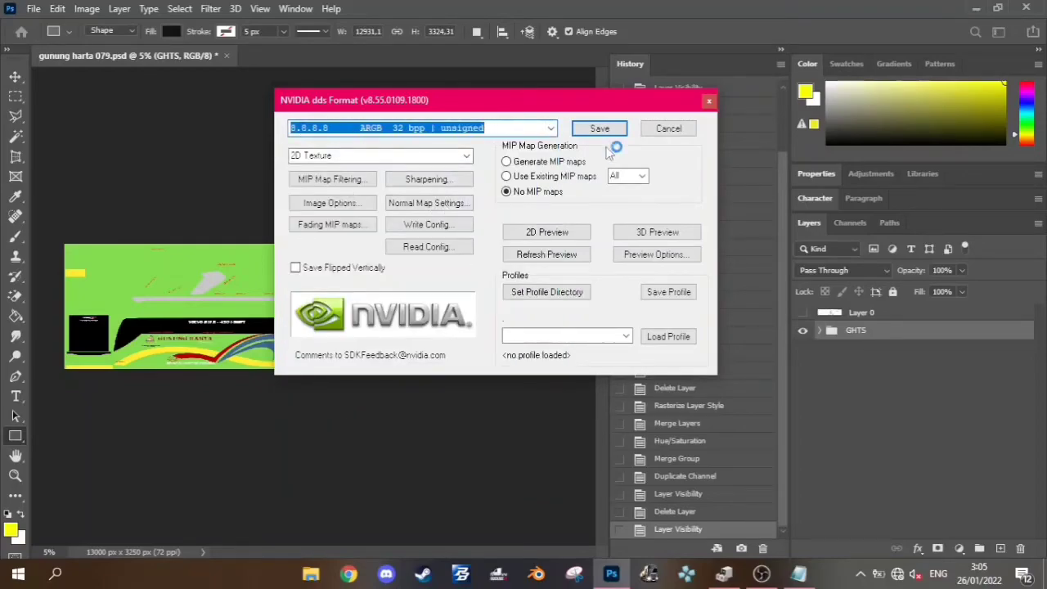
left_click(506, 193)
left_click(609, 132)
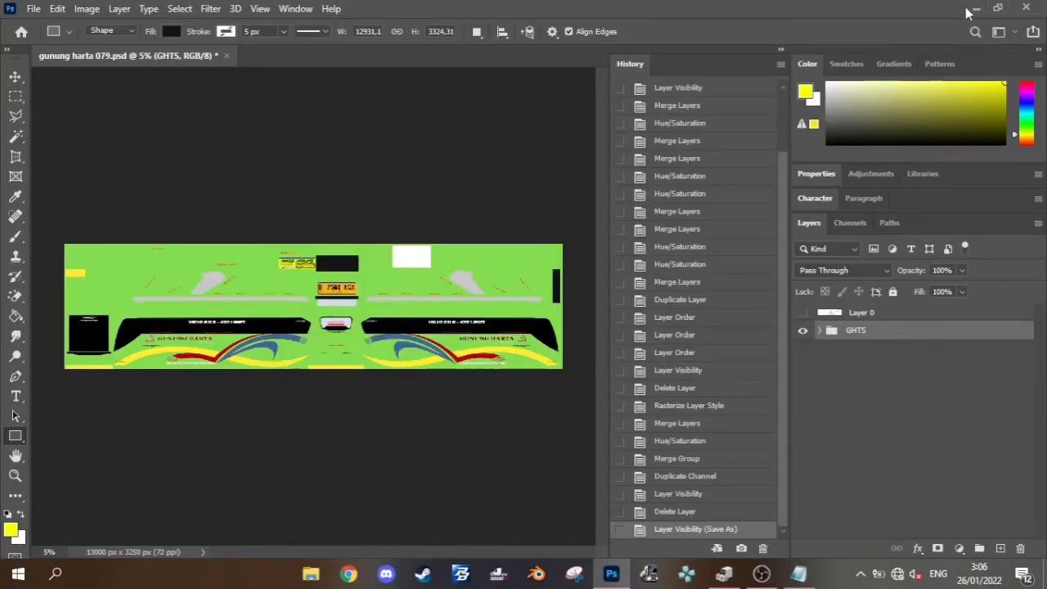
left_click(798, 573)
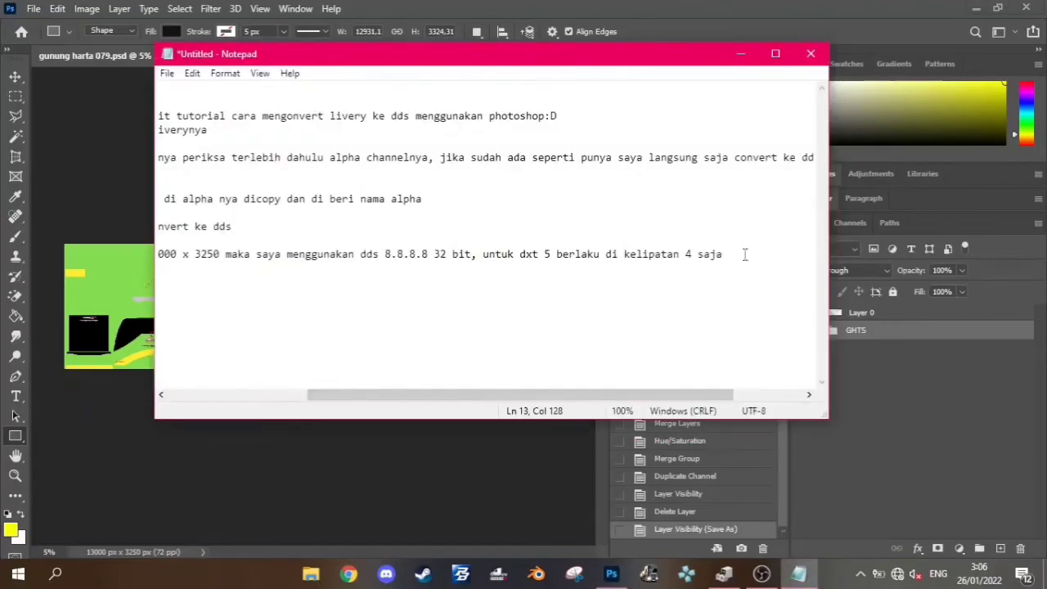
Step: Start a new note line announcing the DDS will now be checked again
key("Return")
key("Return")
type("baik j")
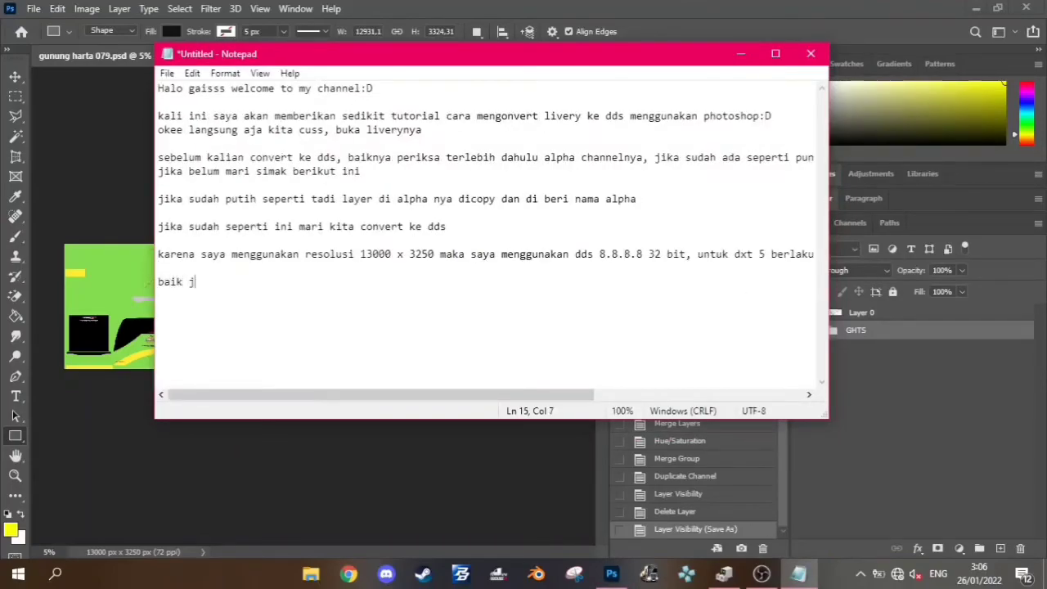
type("ika sudah mar")
type("i kita cek kembali dds nya")
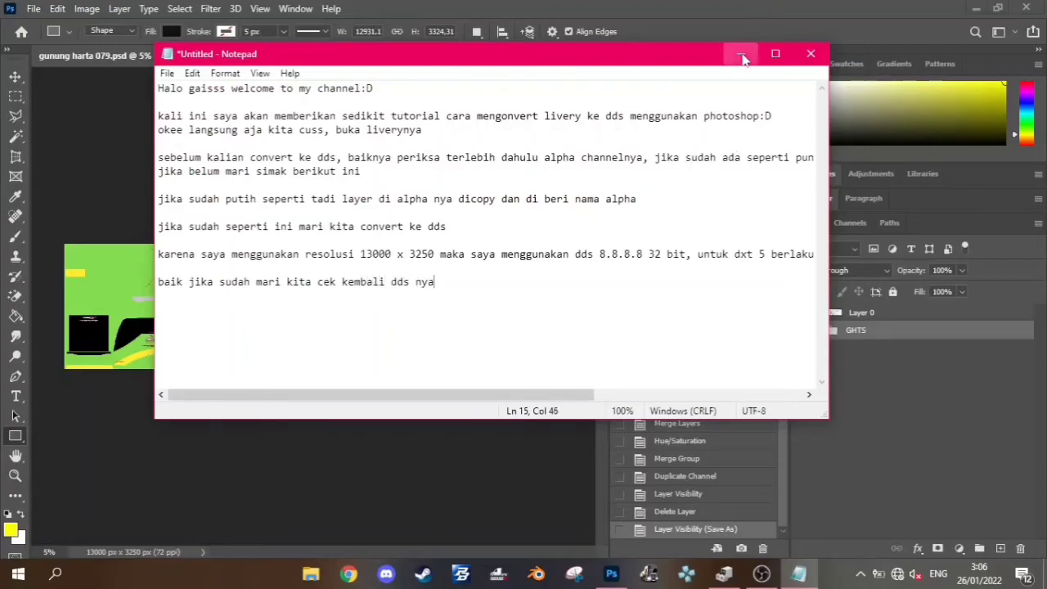
Step: Reopen the exported gunung harta 079.dds in Photoshop at default size, keeping the PSD open
left_click(740, 53)
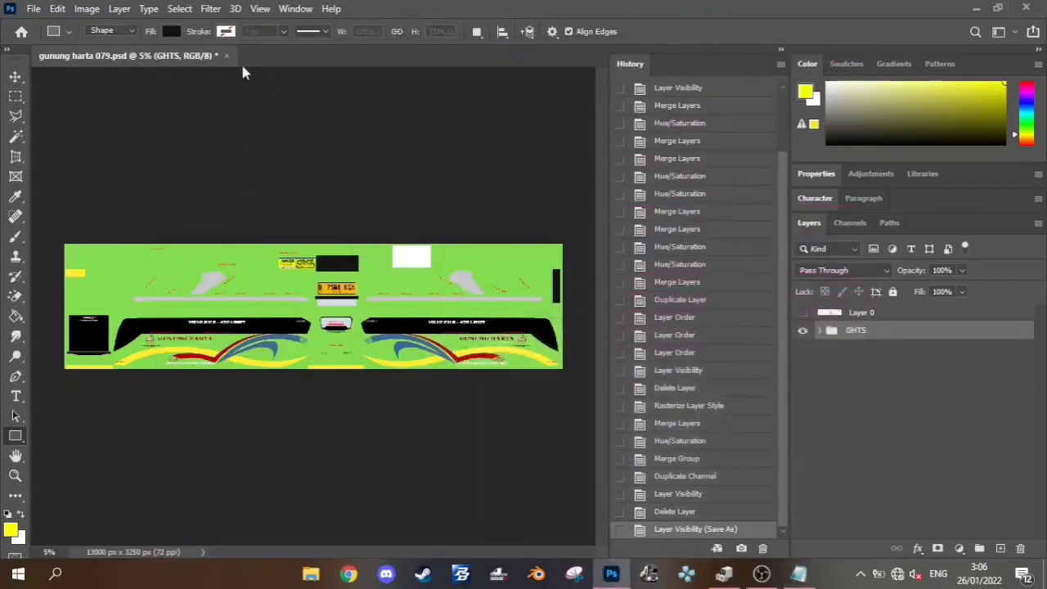
key("ctrl+w")
left_click(583, 223)
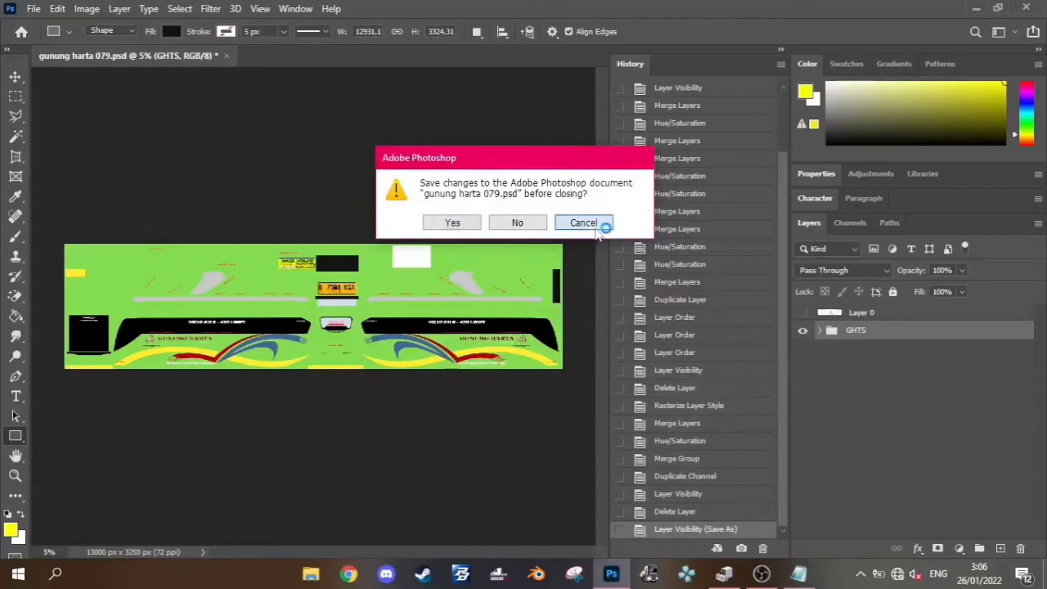
left_click(976, 8)
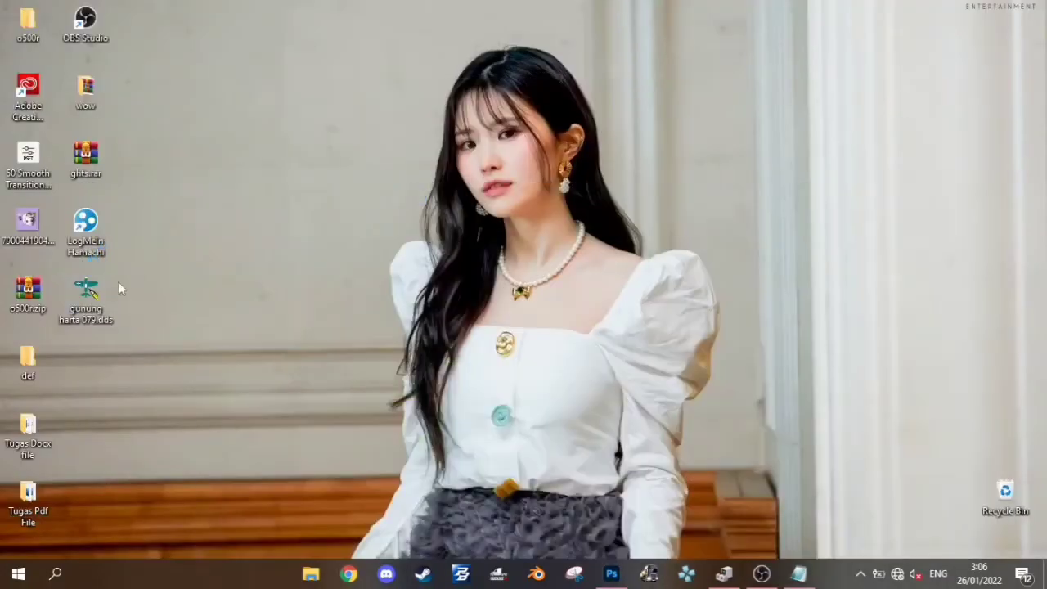
mouse_move(86, 290)
left_mouse_down()
mouse_move(661, 468)
mouse_move(610, 577)
left_mouse_up()
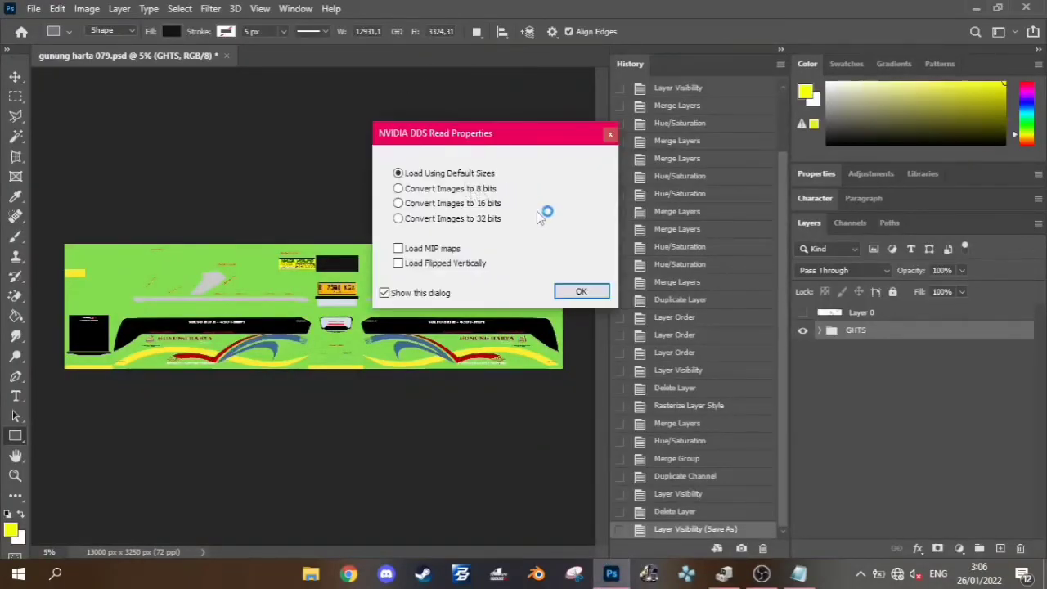
left_click(563, 288)
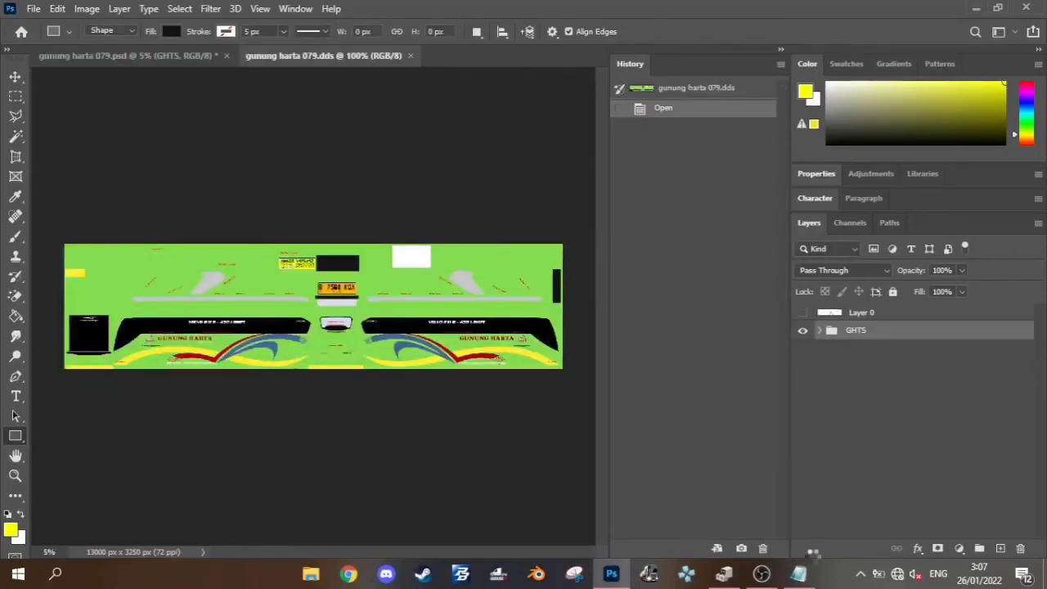
Step: Add the note 'berhasil gaisss xD' plus a closing apology and thanks for watching
left_click(798, 573)
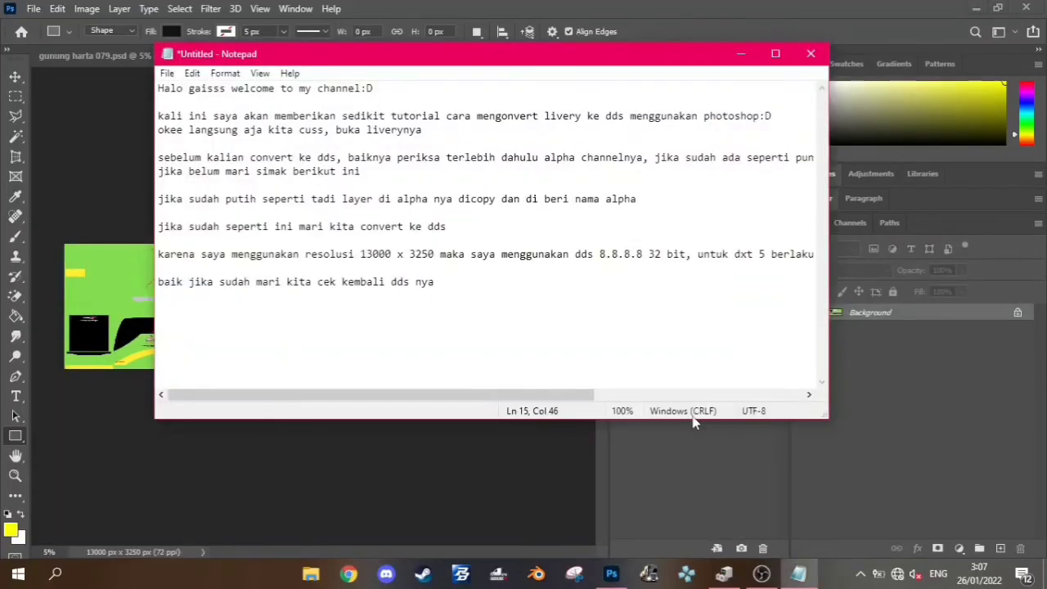
key("Return")
key("Return")
type("berhasil")
type(" gaisss xD  ")
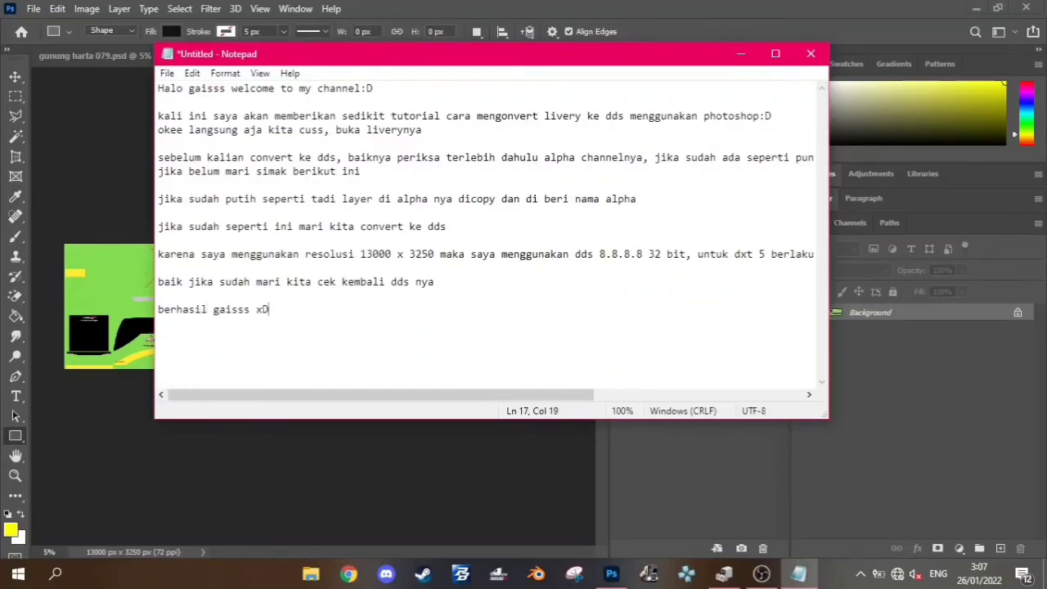
type("okee segitu da")
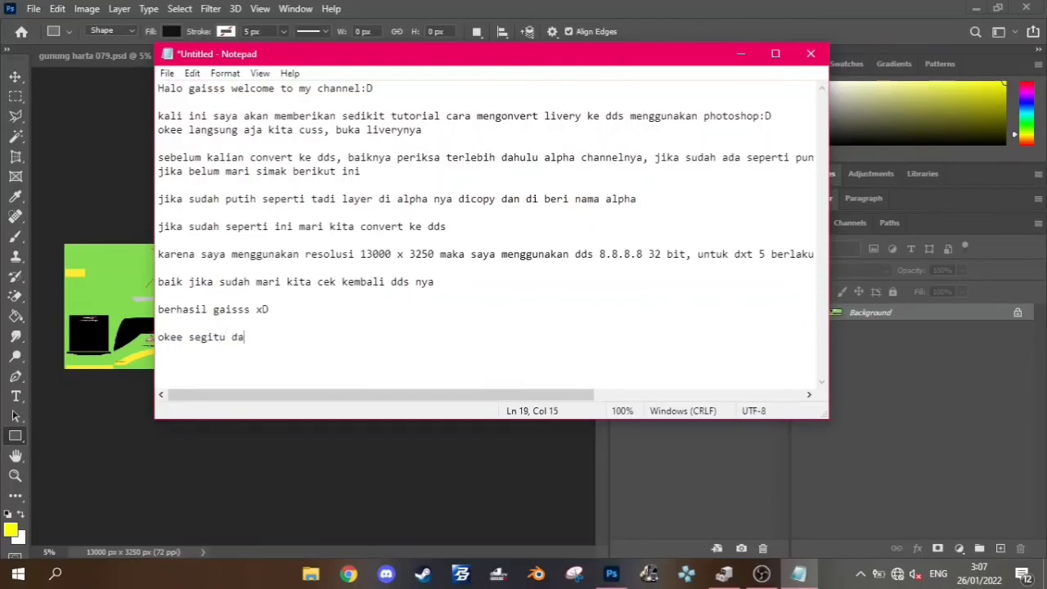
type("ri saya, kurang")
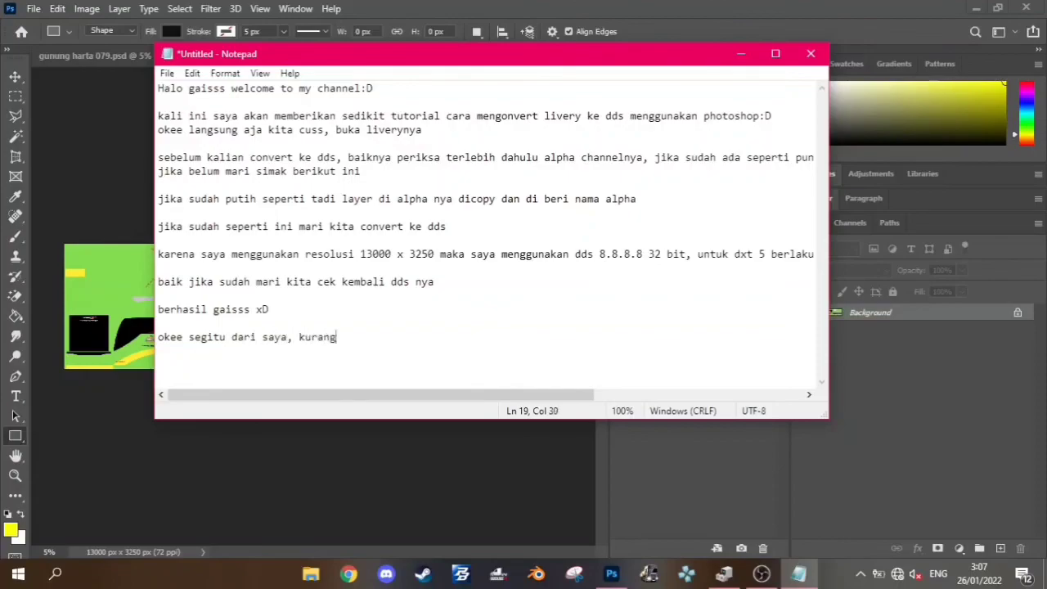
type(" lebih nya m")
type("ohon maaf dan te")
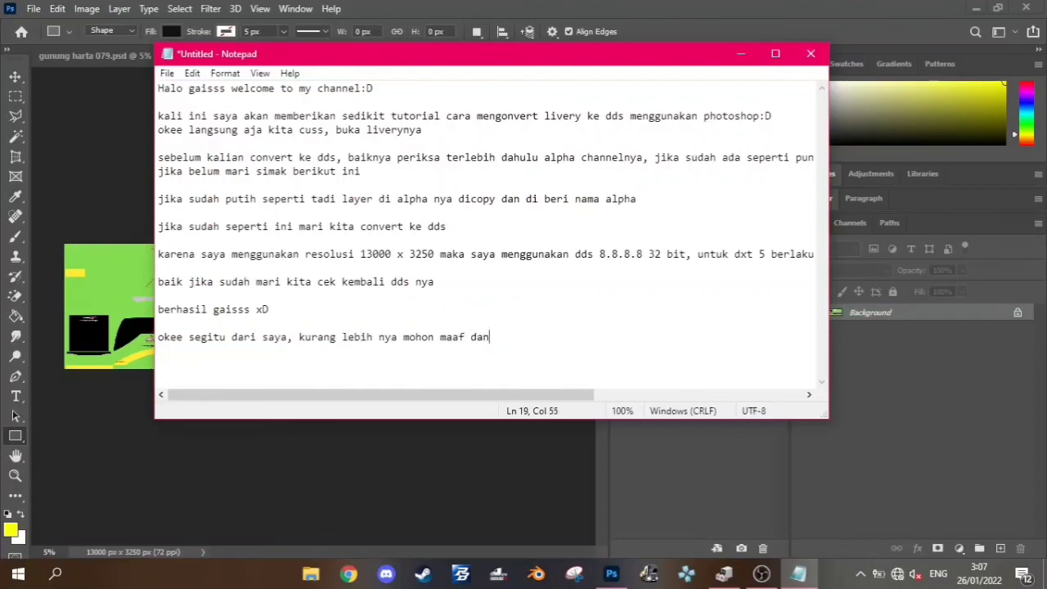
type("rimakasih te")
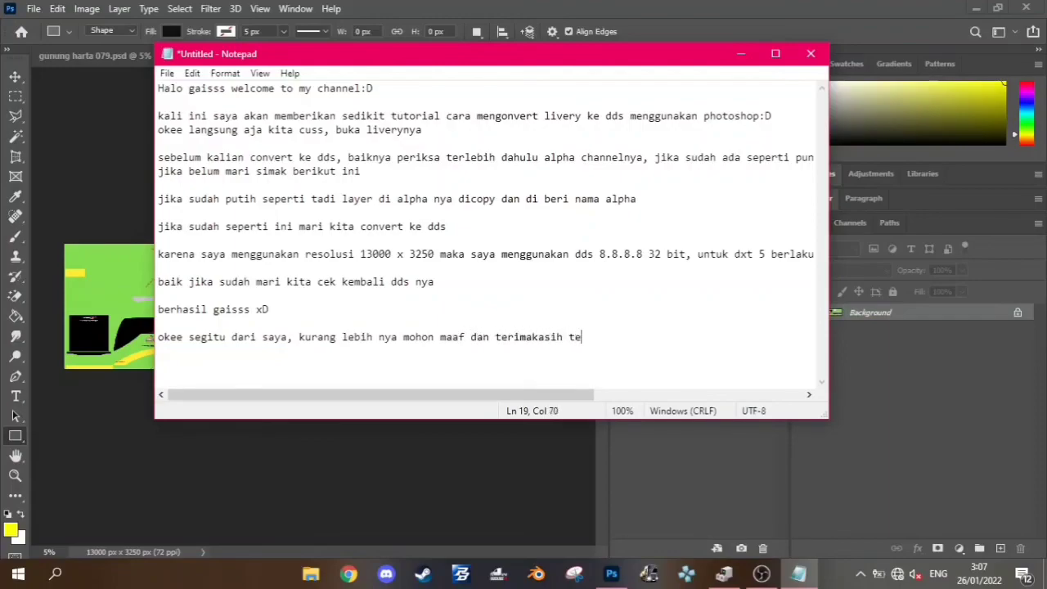
type("lah menonton")
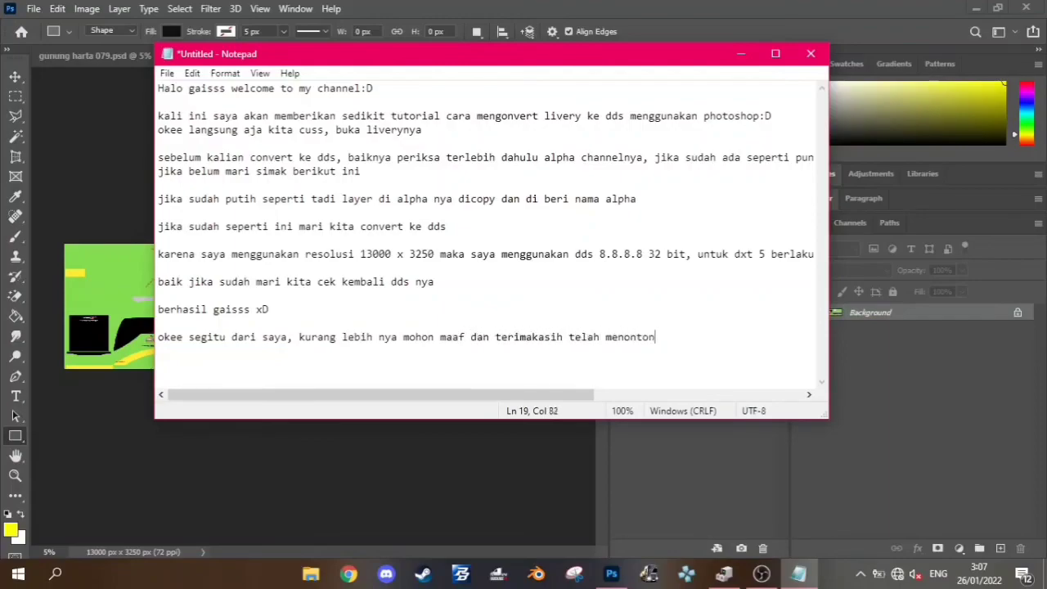